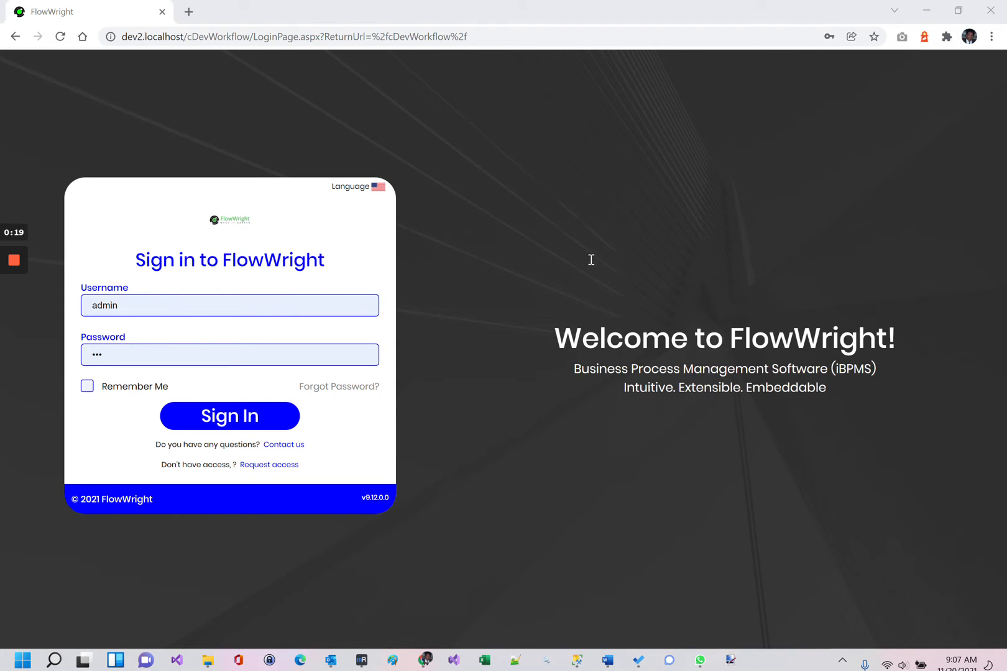
- Sign in with the prefilled credentials and open the database connections list under Integration
mouse_move(2, 275)
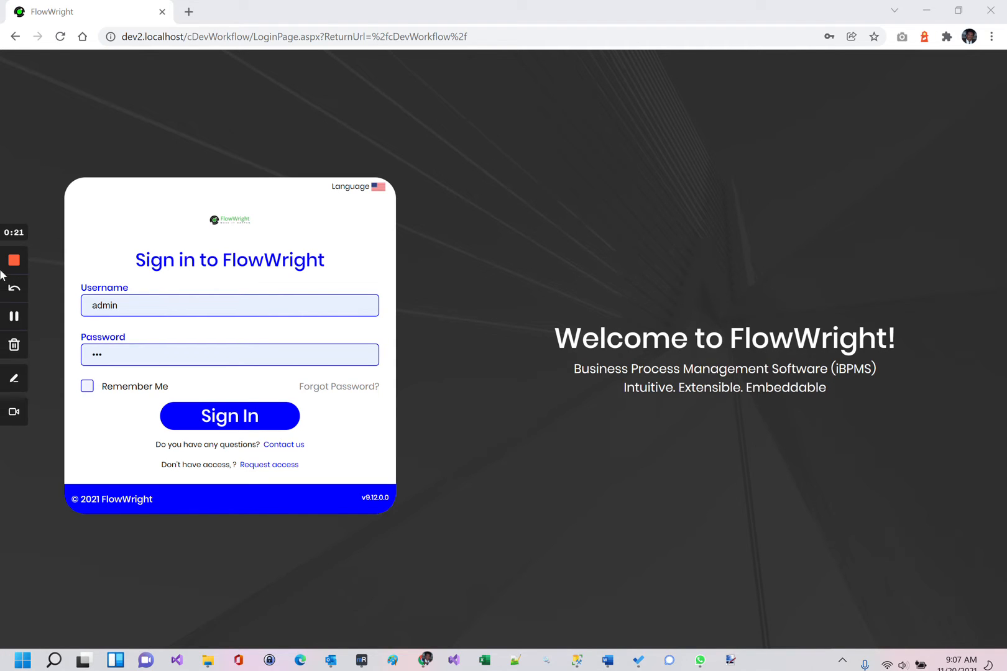
click(236, 422)
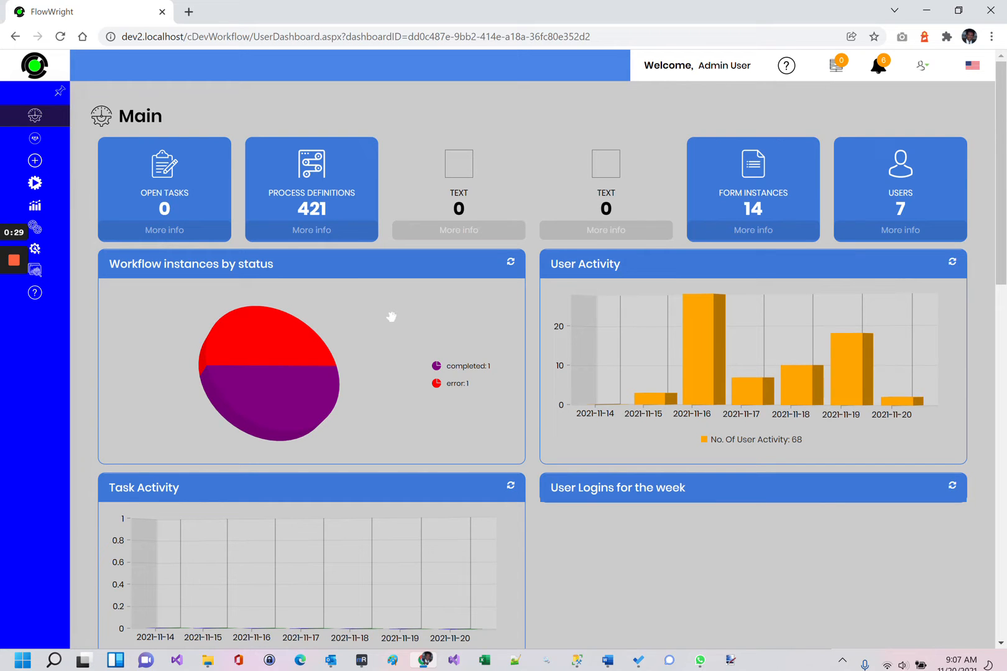
mouse_move(80, 207)
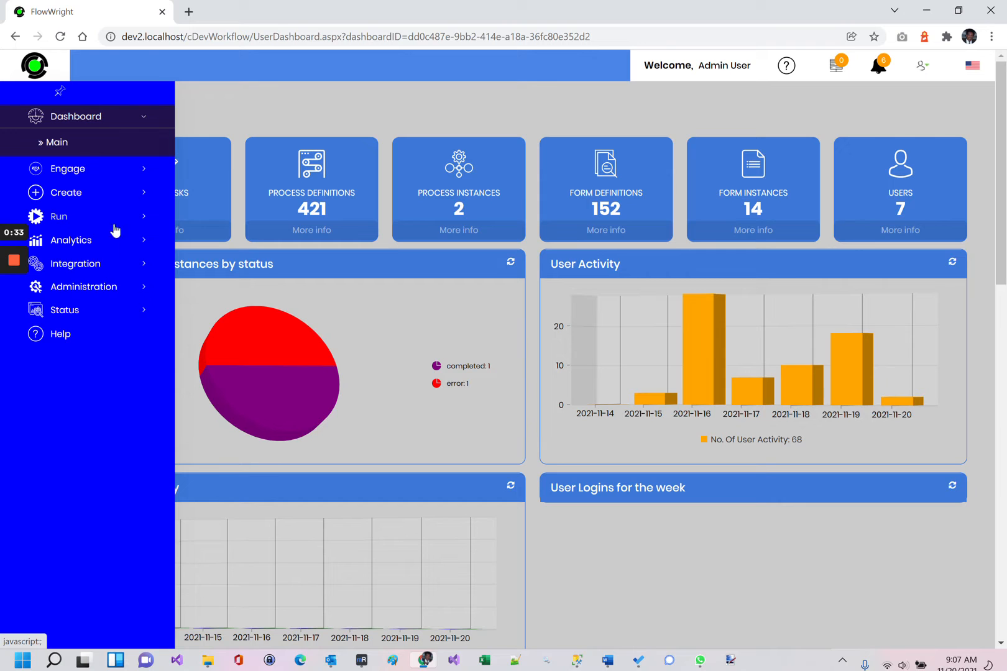
click(97, 266)
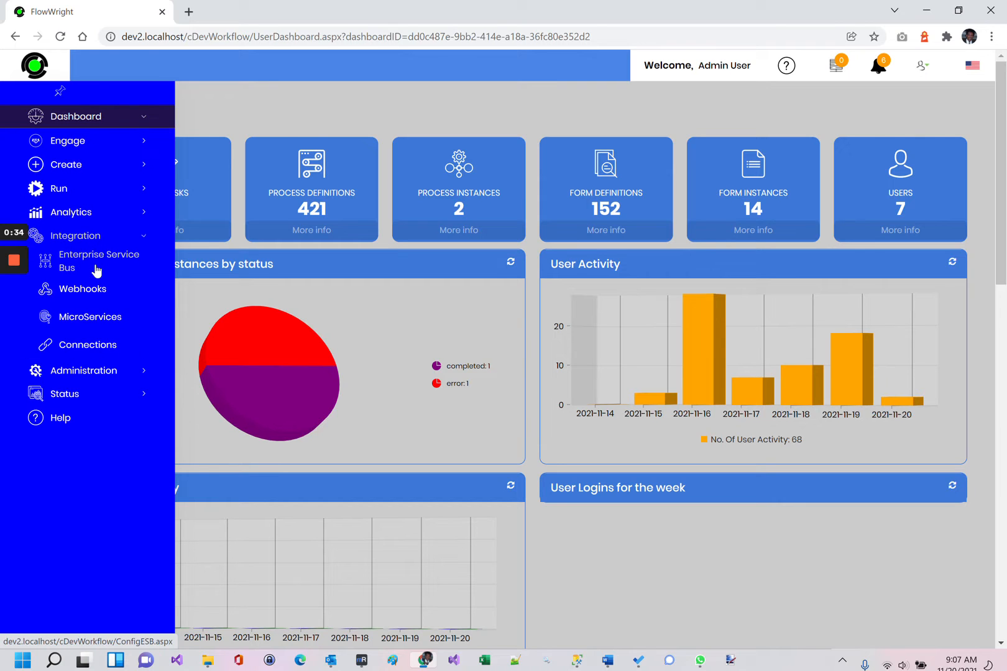
click(87, 344)
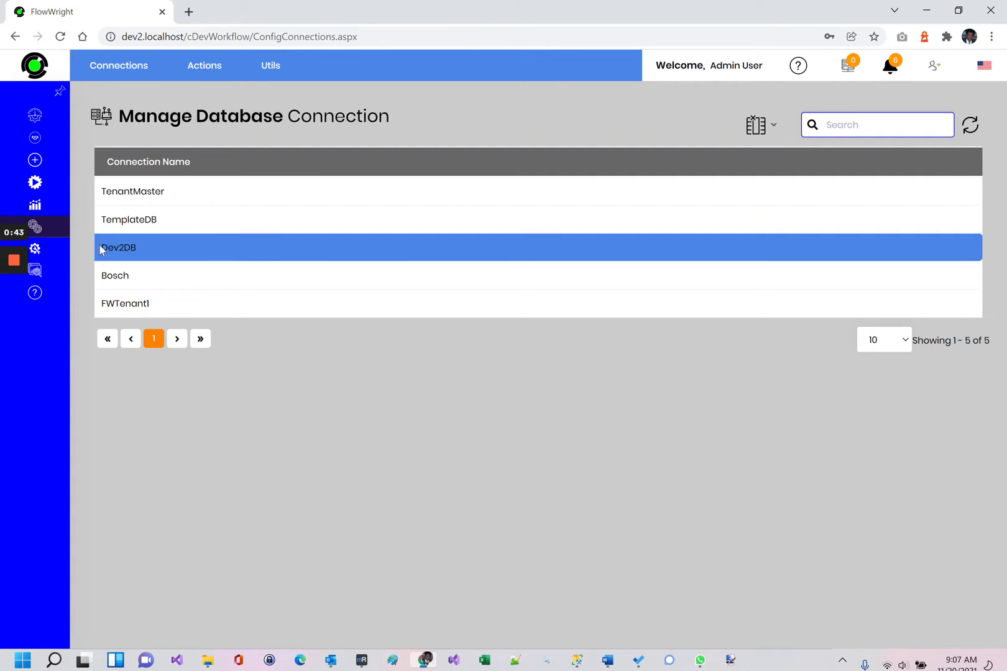
- Test the Dev2DB database connection
click(151, 250)
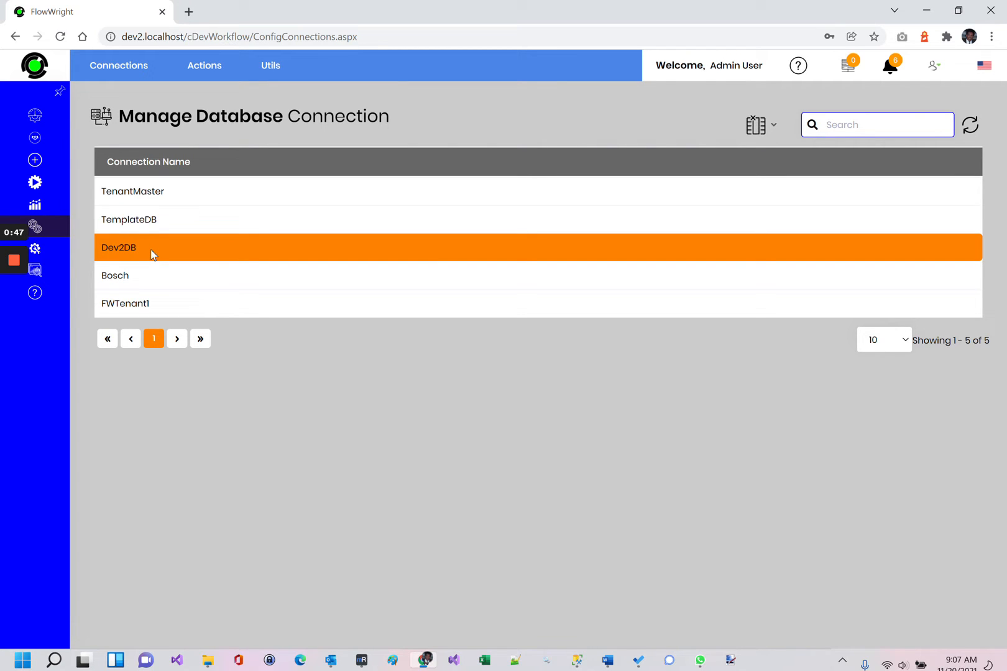
mouse_move(271, 67)
mouse_move(212, 73)
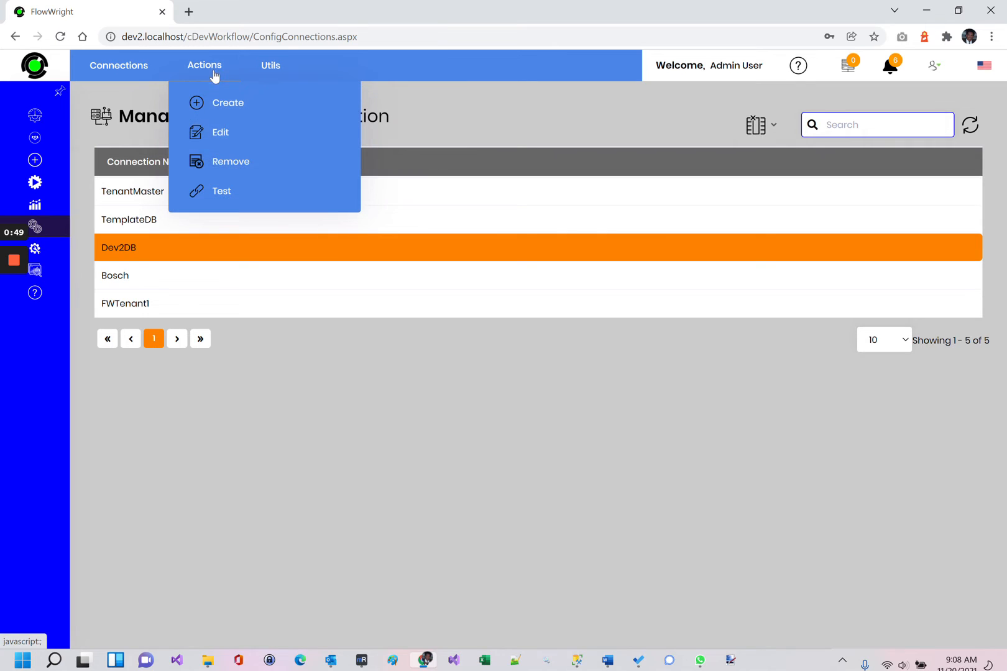
click(222, 192)
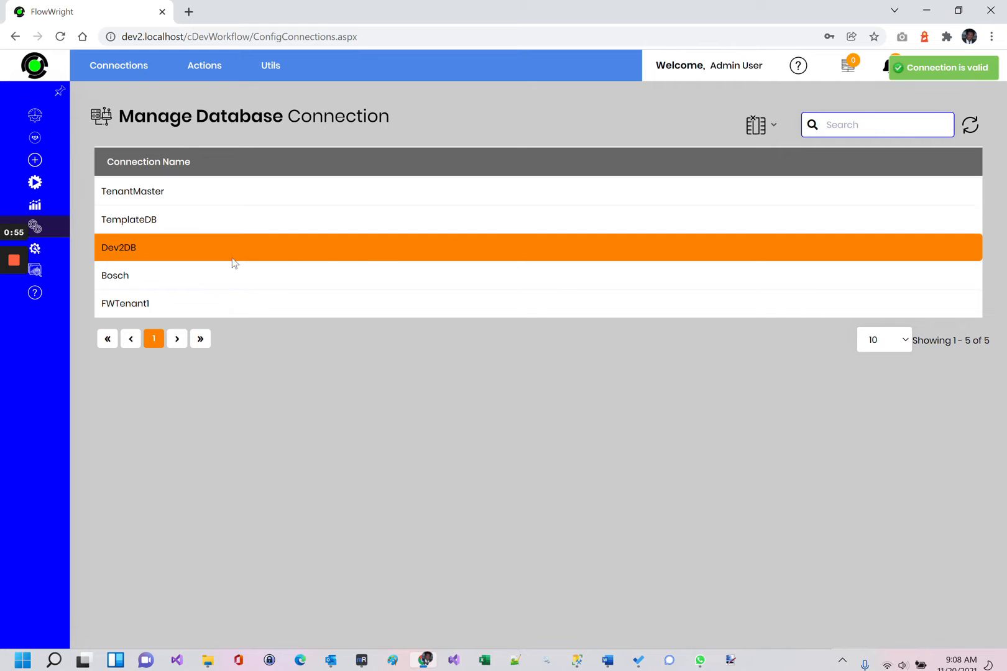
- Open the database details of Dev2DB and examine the columns and data types of the customerData table
mouse_move(275, 80)
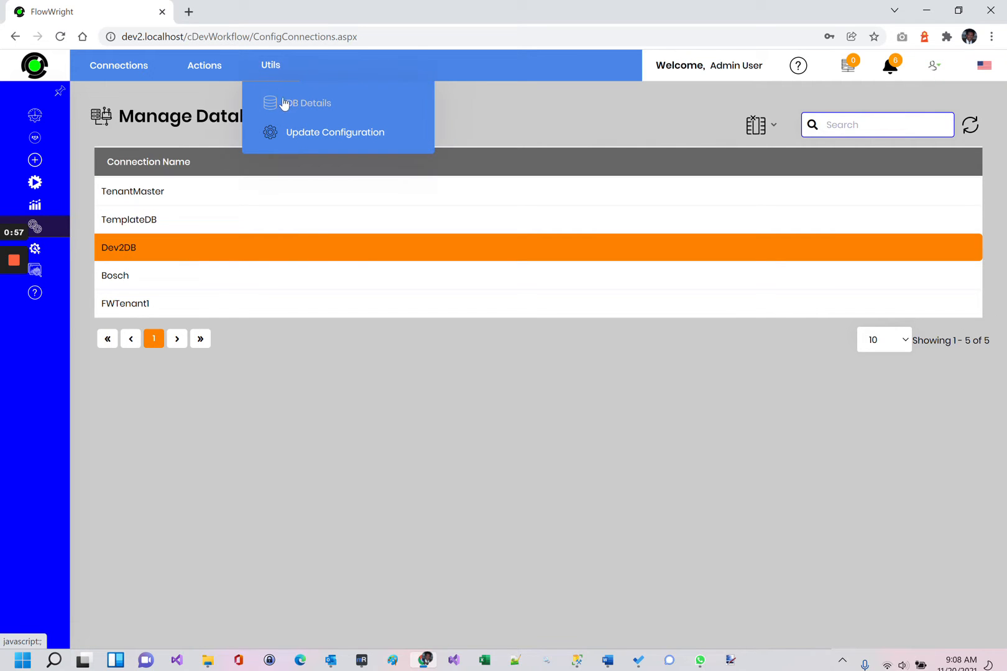
click(287, 106)
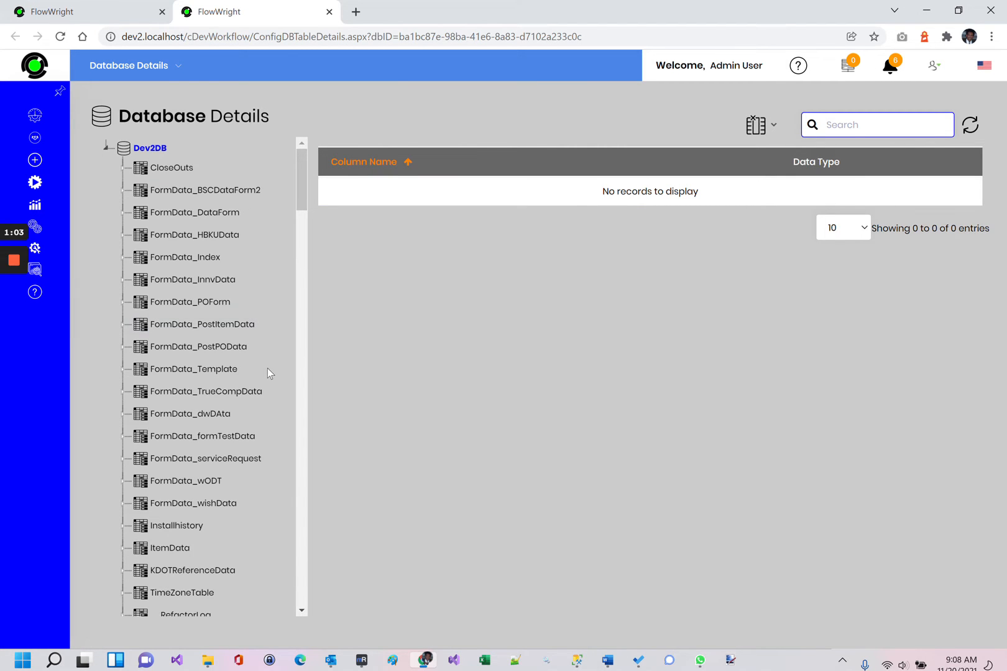
scroll(268, 383, down, 10)
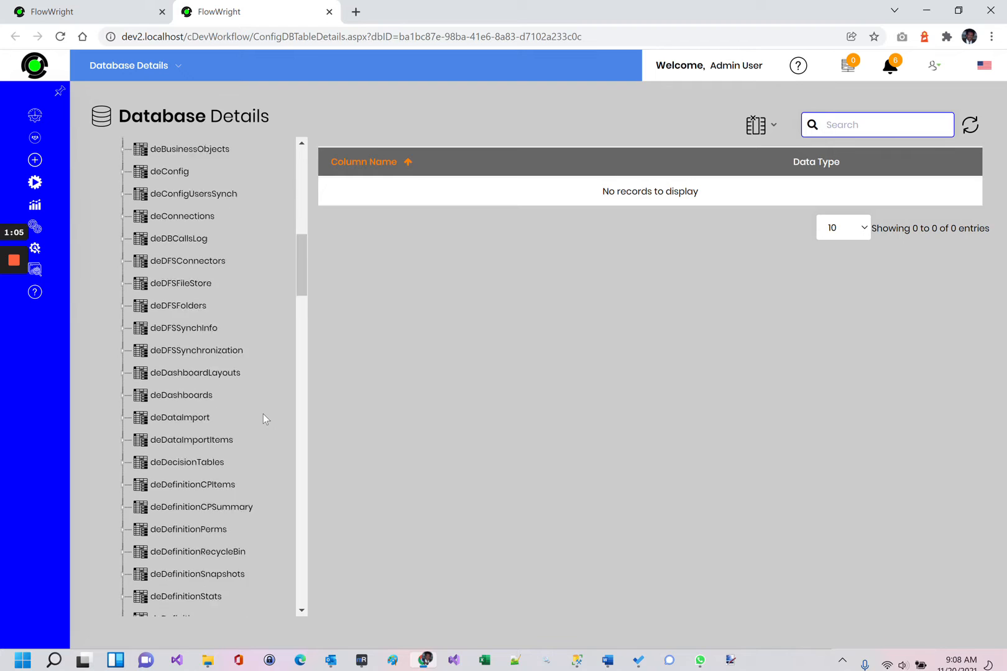
scroll(263, 414, up, 6)
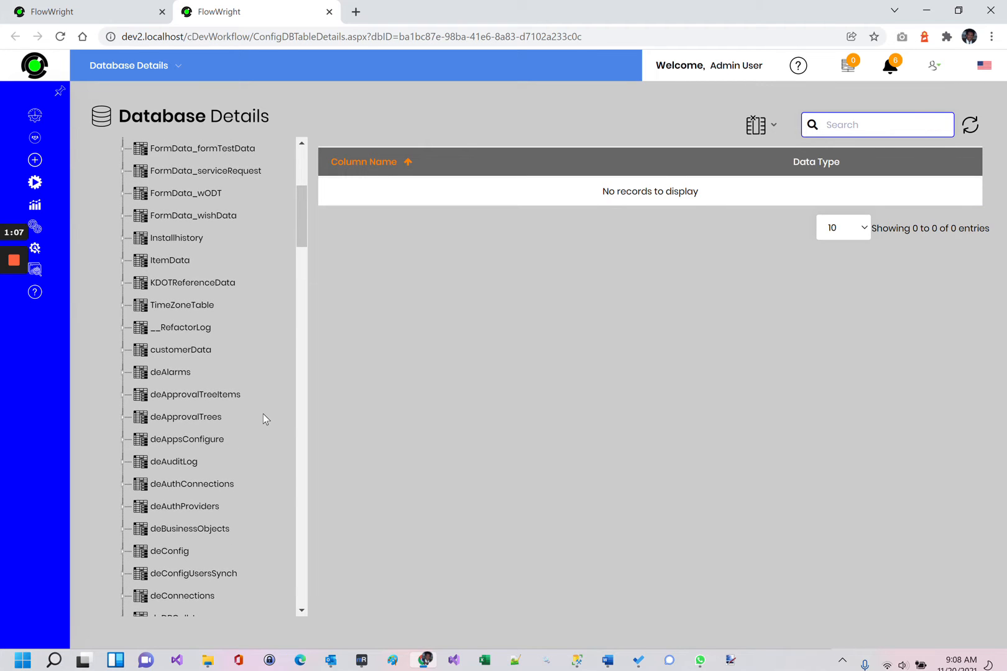
scroll(263, 414, up, 5)
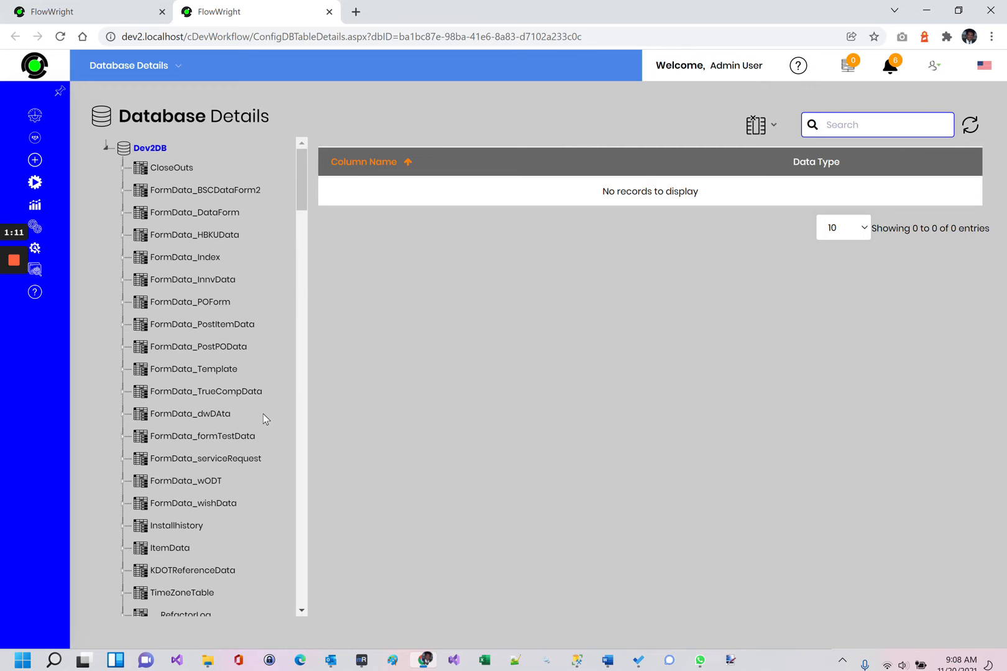
scroll(263, 414, down, 5)
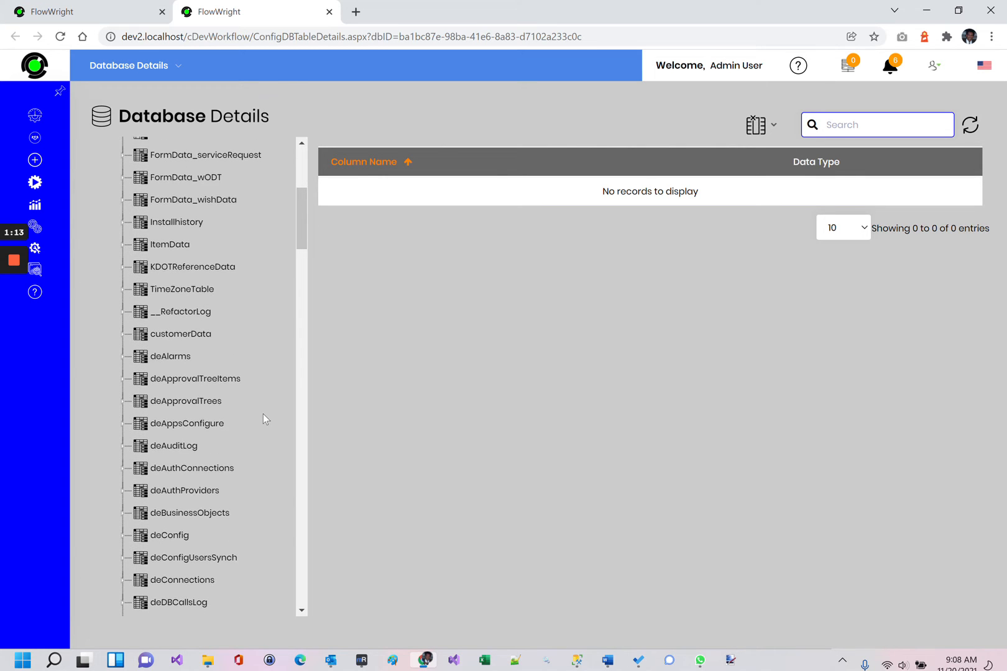
click(197, 333)
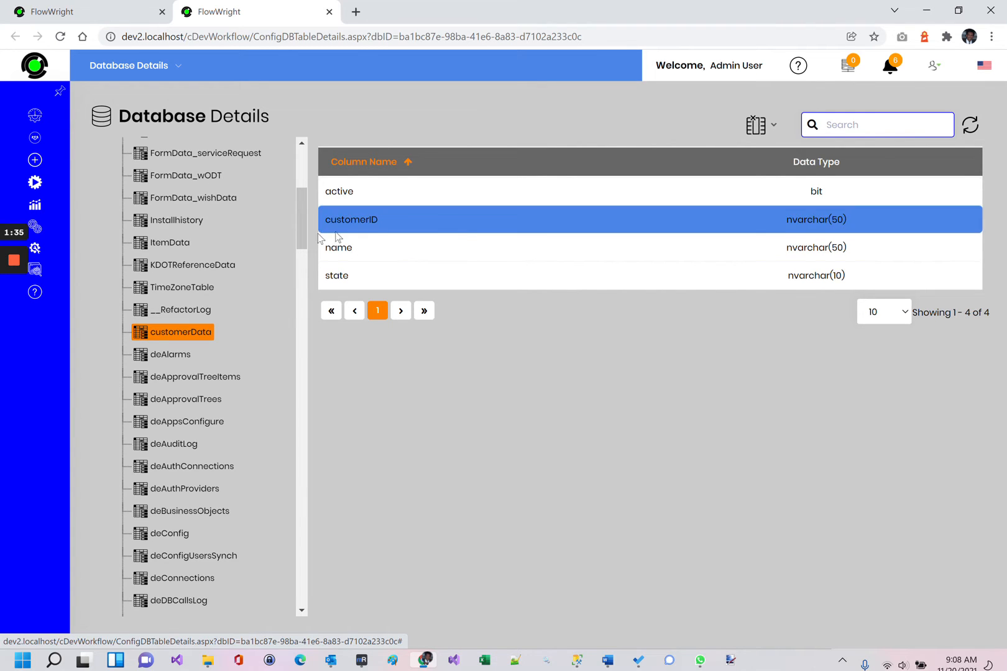
- Create a report definition named CustomerData from the analytics reports list, with Open Designer enabled
mouse_move(34, 216)
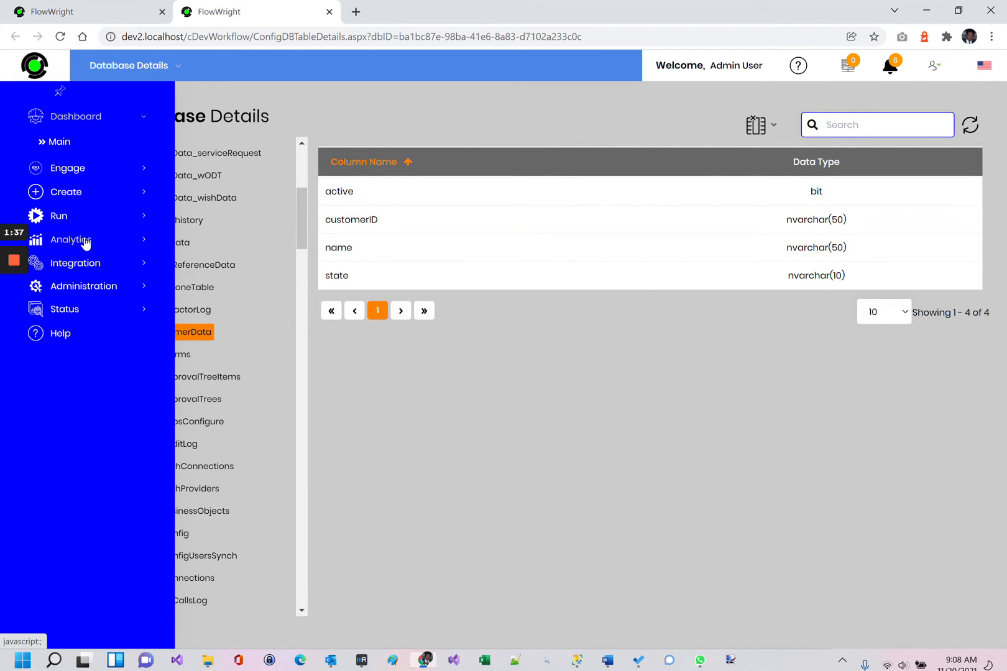
click(85, 242)
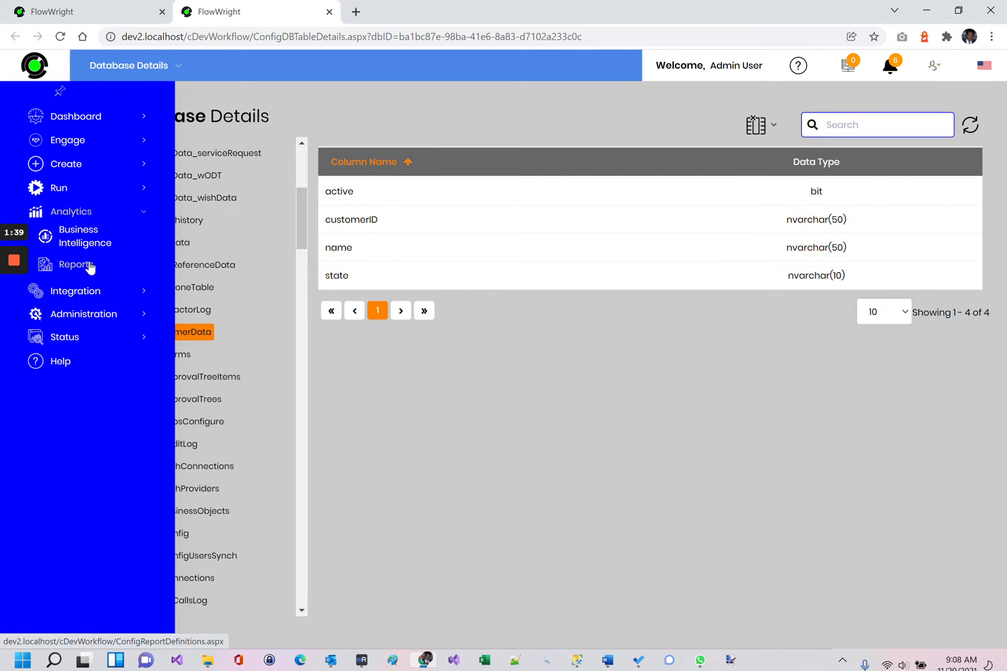
click(90, 267)
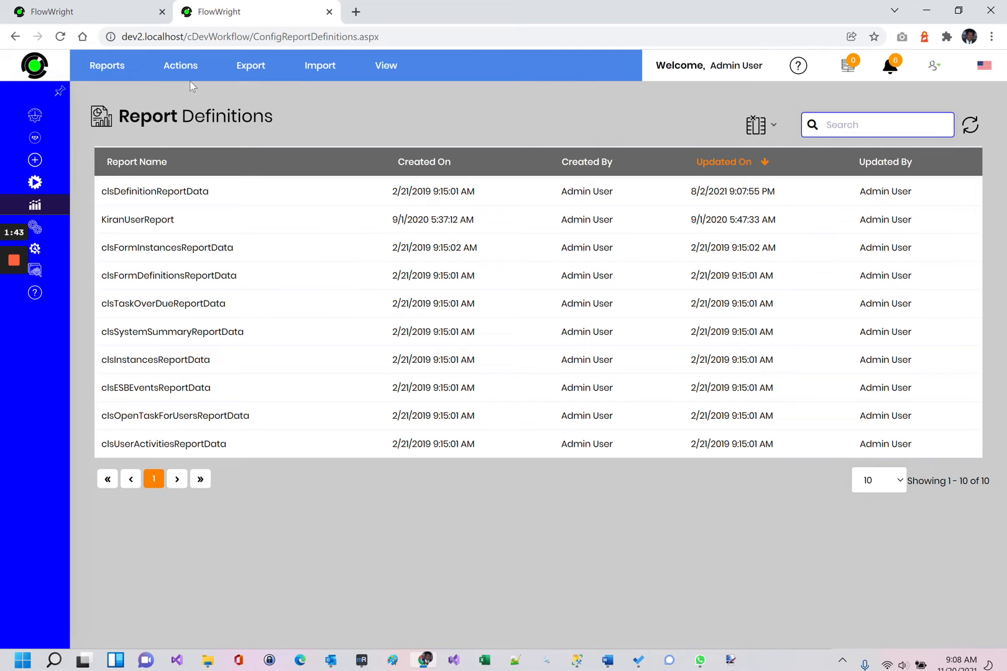
mouse_move(196, 55)
click(145, 99)
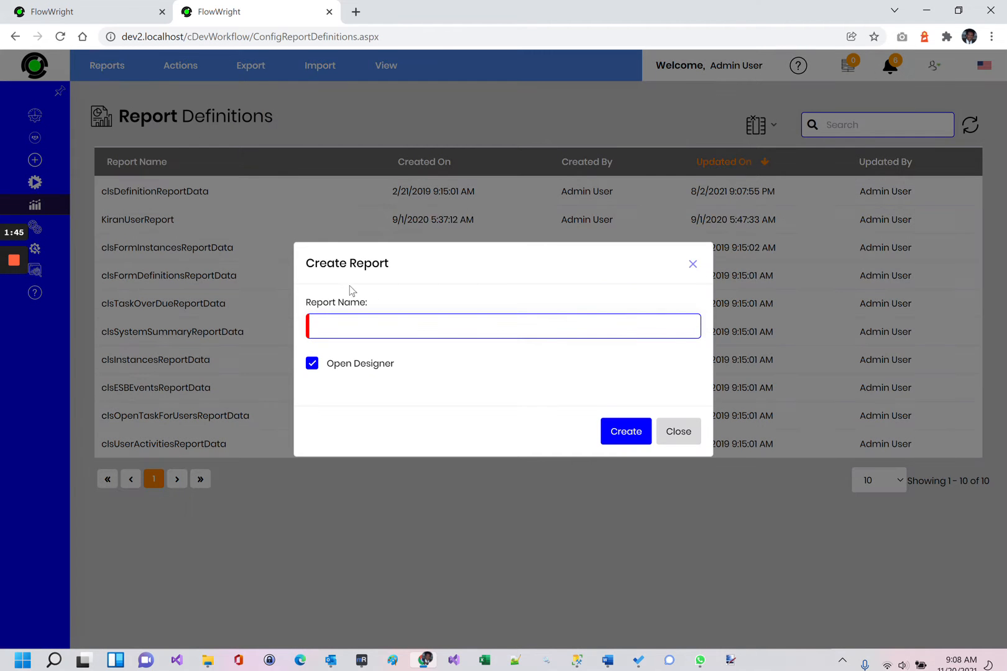
text(CustomerData)
click(629, 432)
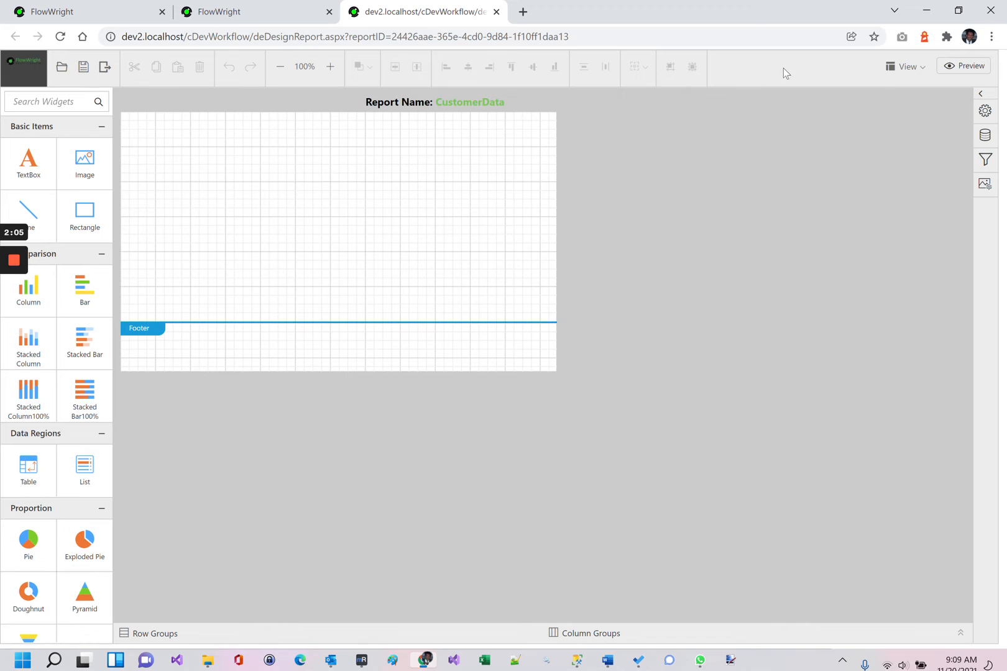
- Add a header section to the report and shorten the body by moving the footer boundary up
click(913, 67)
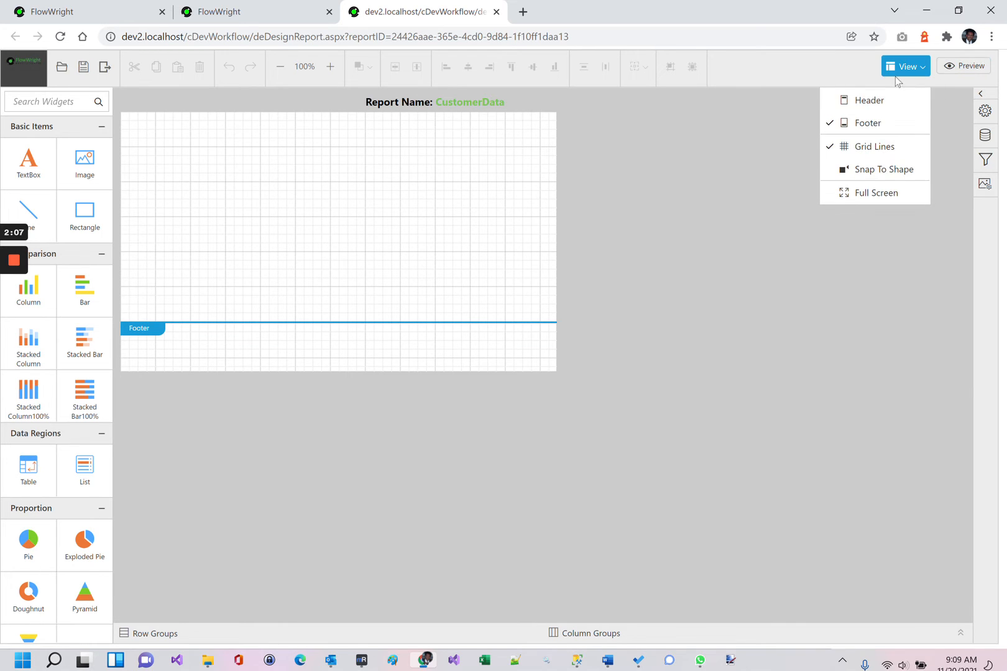
click(870, 101)
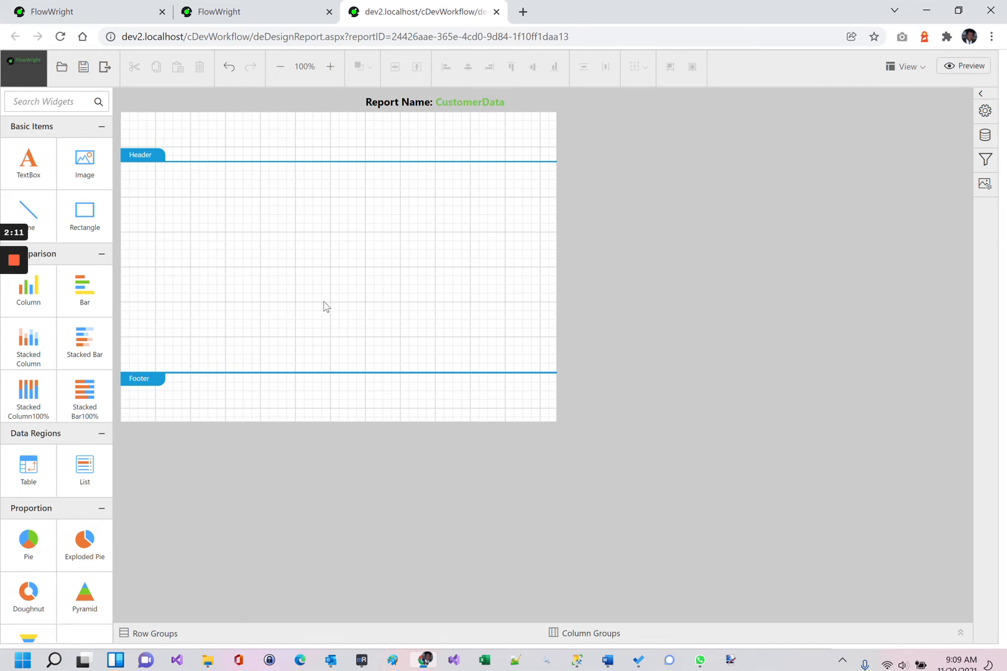
drag(322, 372, 323, 235)
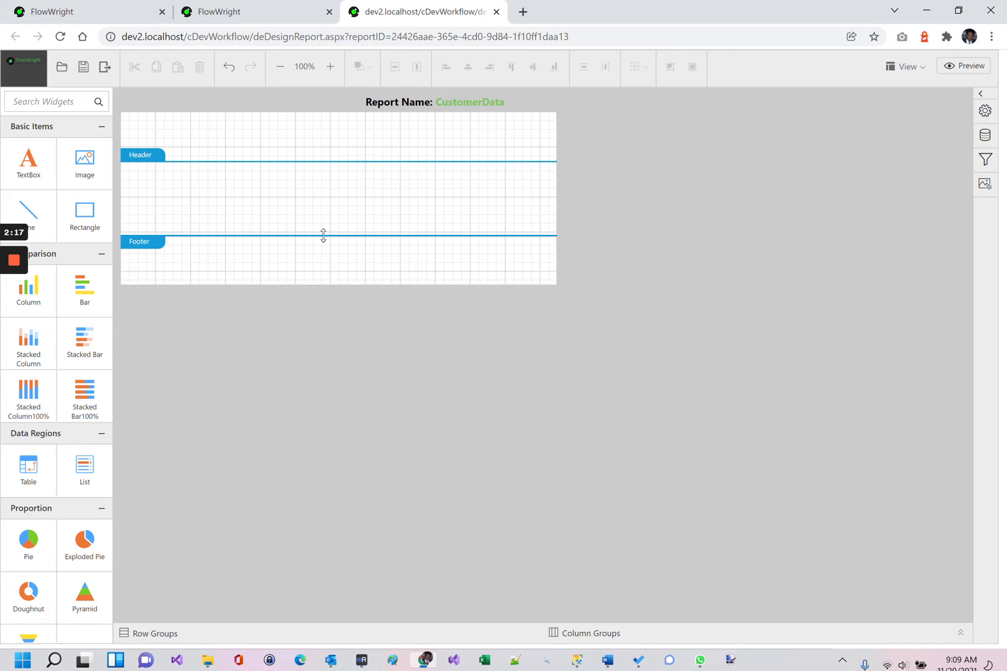
- Start a new report dataset with an OLEDB data source
click(986, 139)
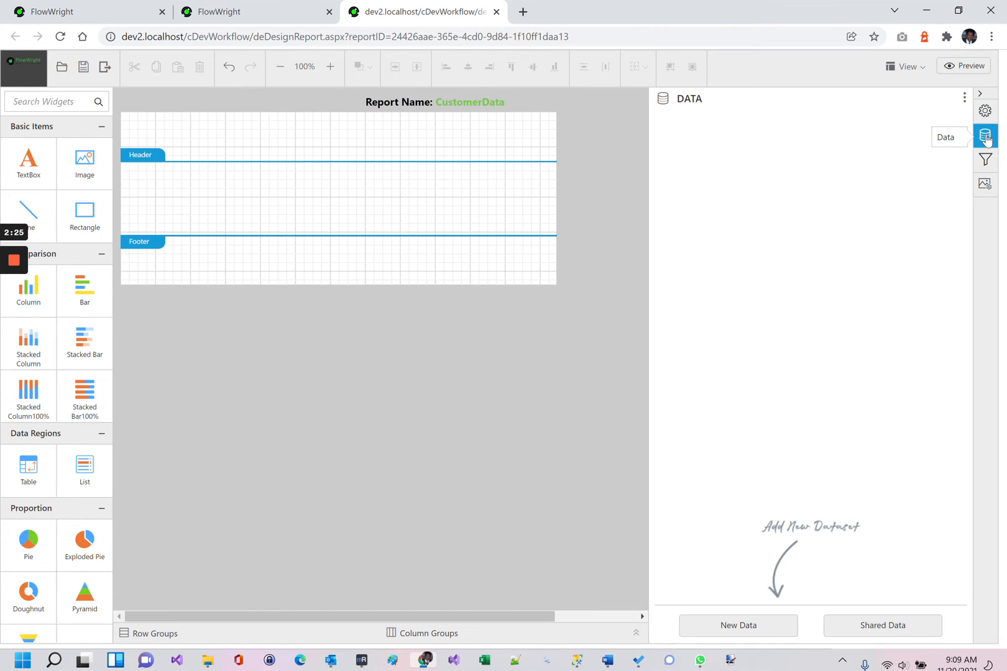
click(738, 626)
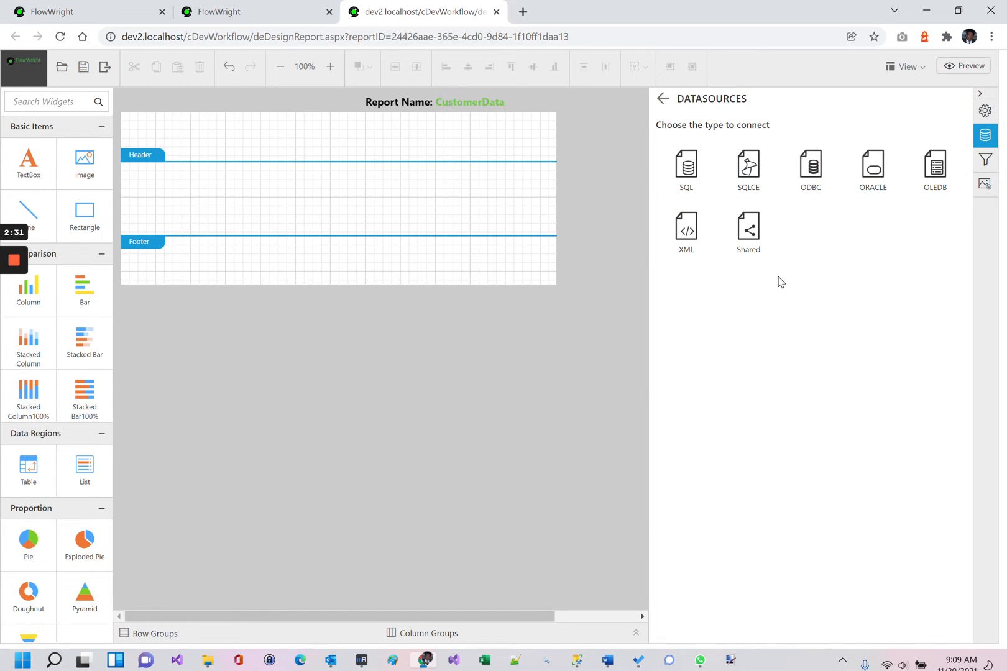
click(934, 174)
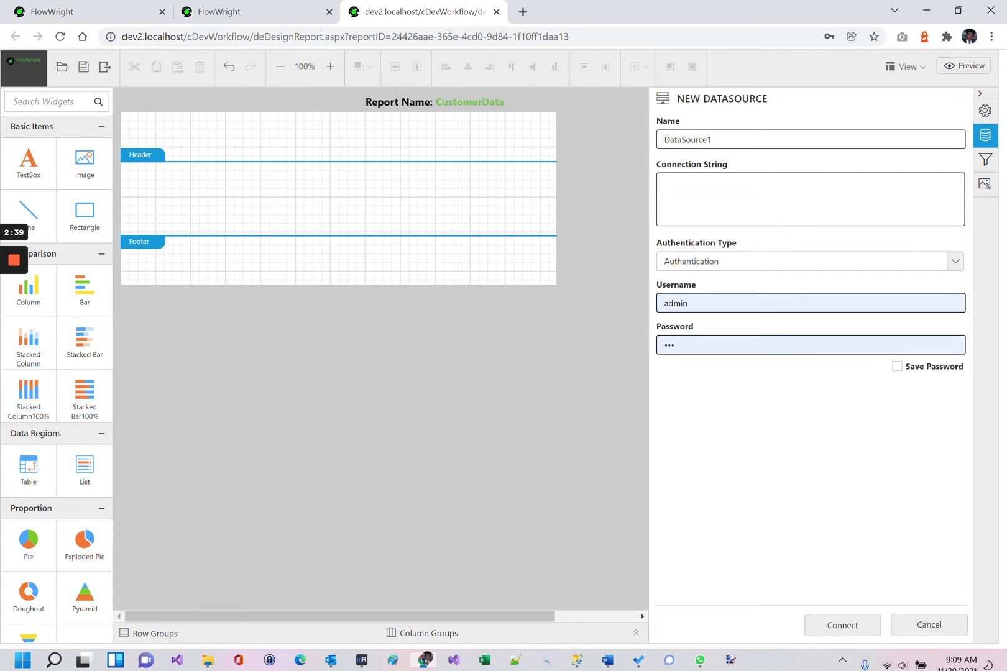
- Copy the full connection string from the Dev2DB connection's settings and close them without updating
click(105, 17)
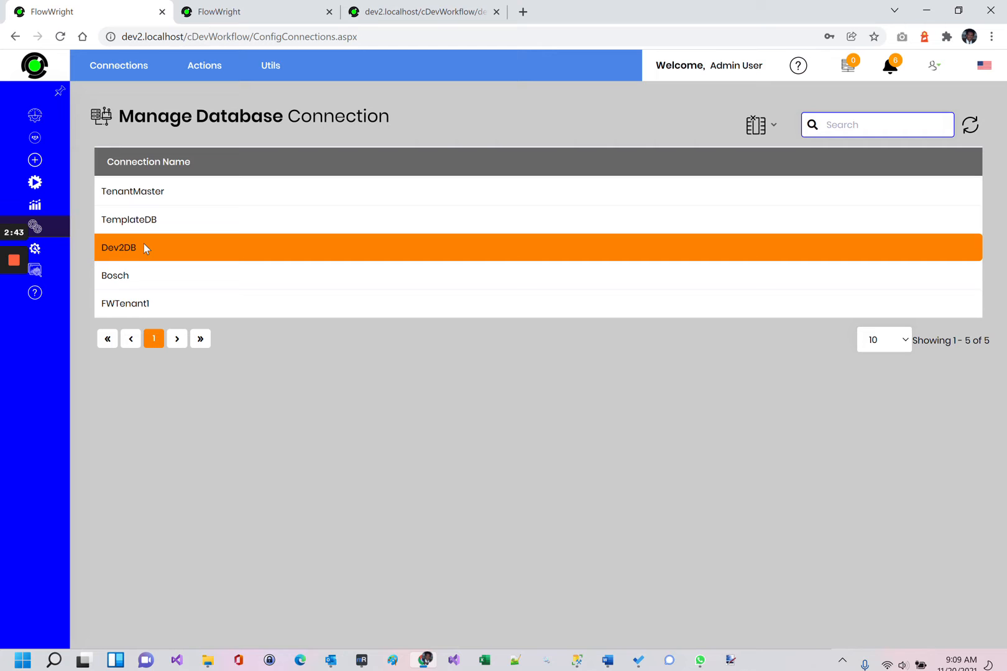
mouse_move(205, 65)
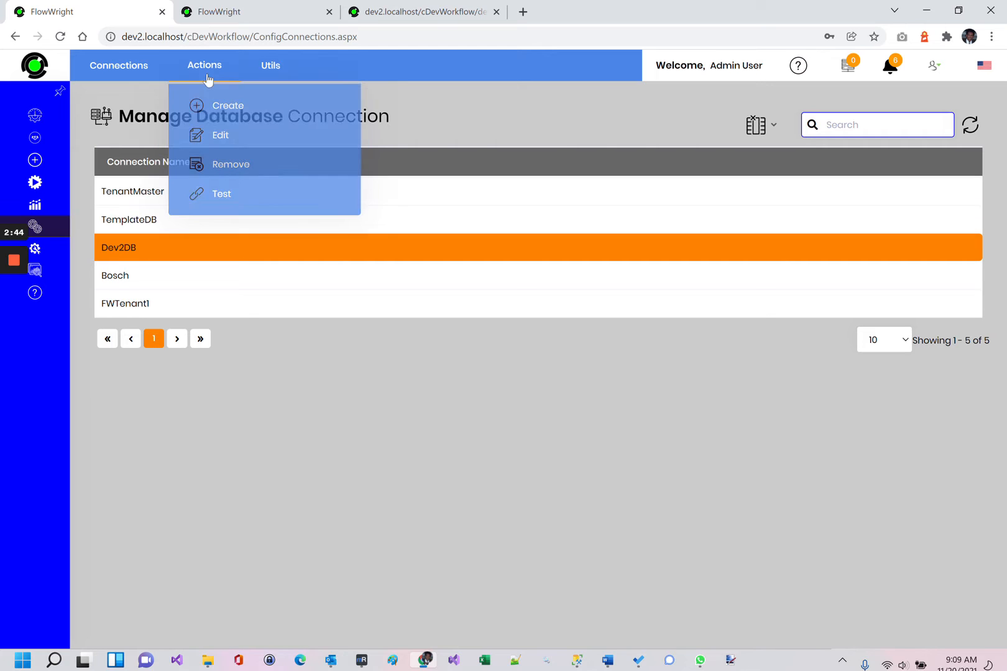
click(222, 133)
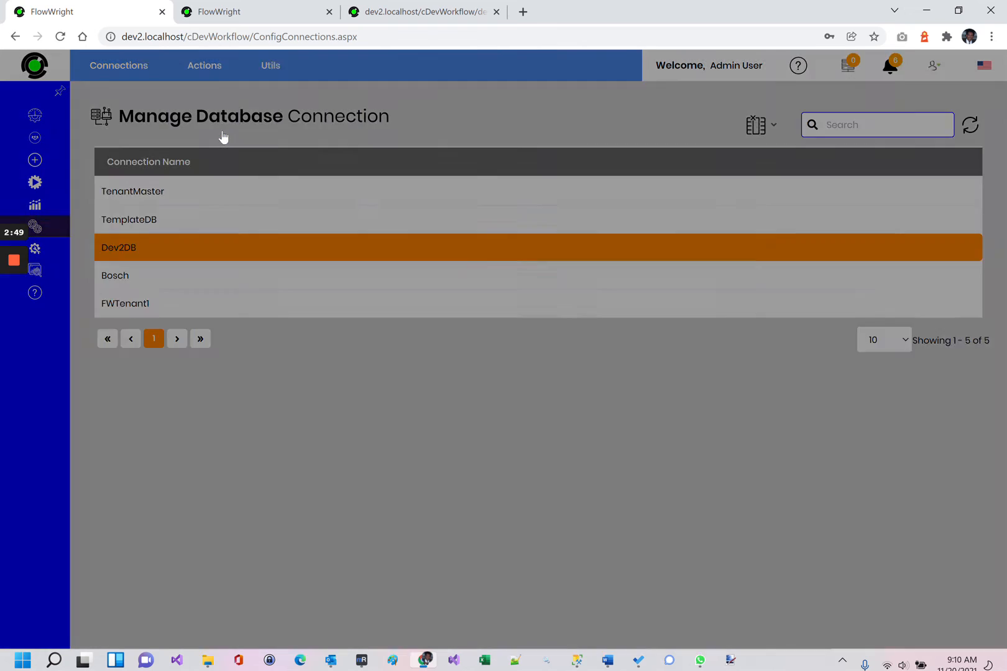
drag(545, 369, 253, 338)
key(ctrl+c)
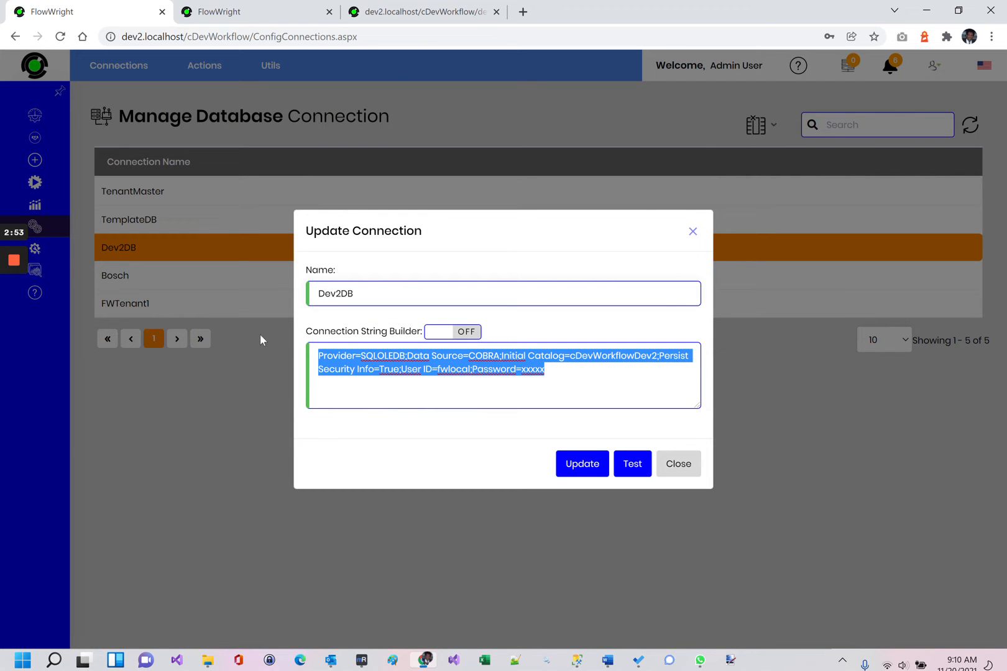
click(679, 464)
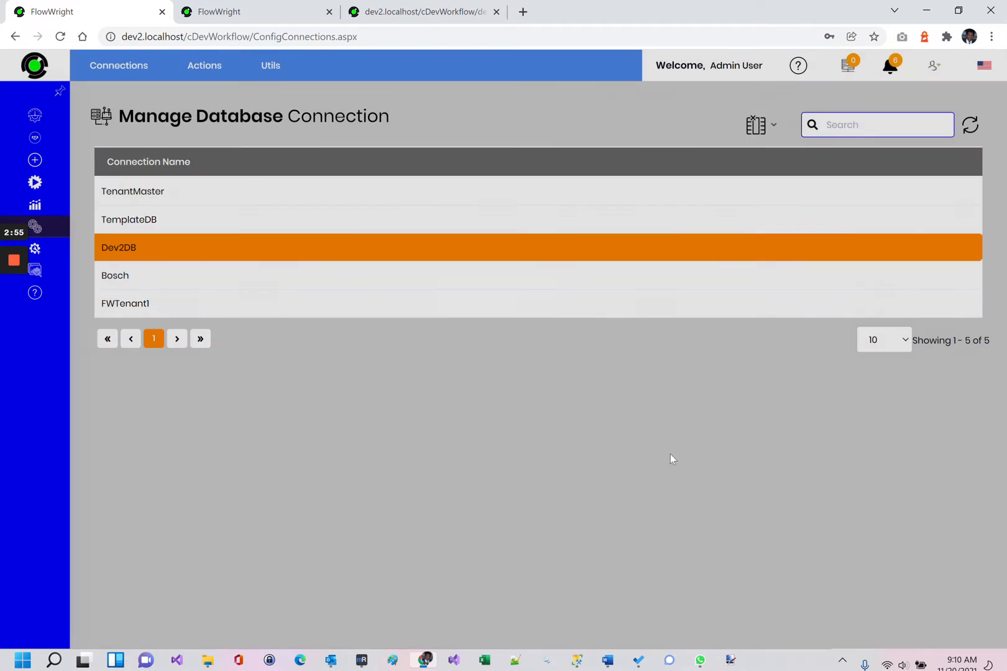
- Paste the copied connection string, including its database password, into the report's new data source and set the authentication type to None
click(408, 11)
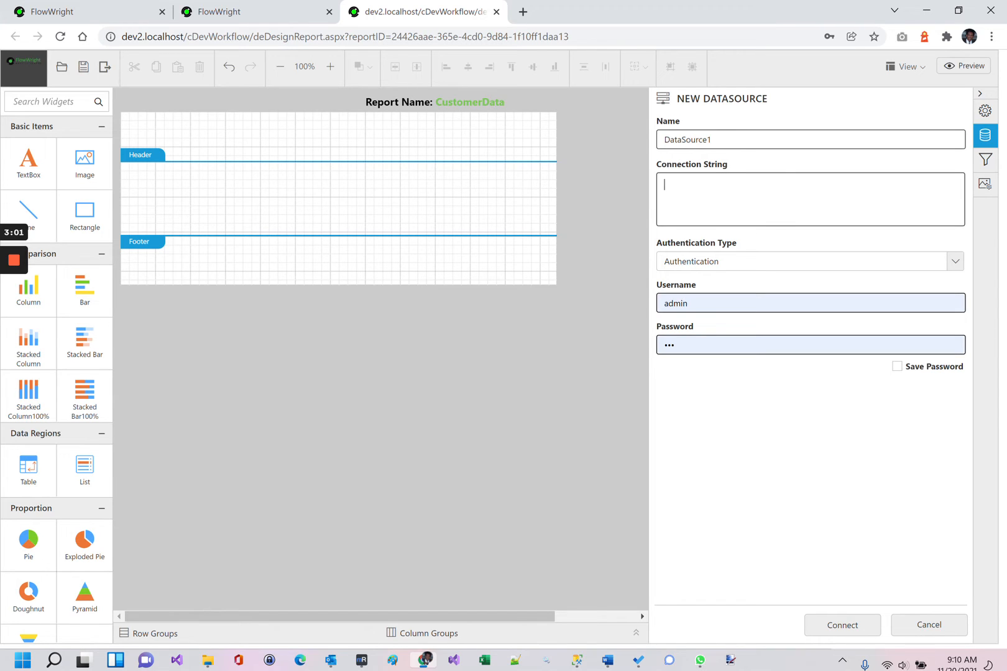
key(ctrl+v)
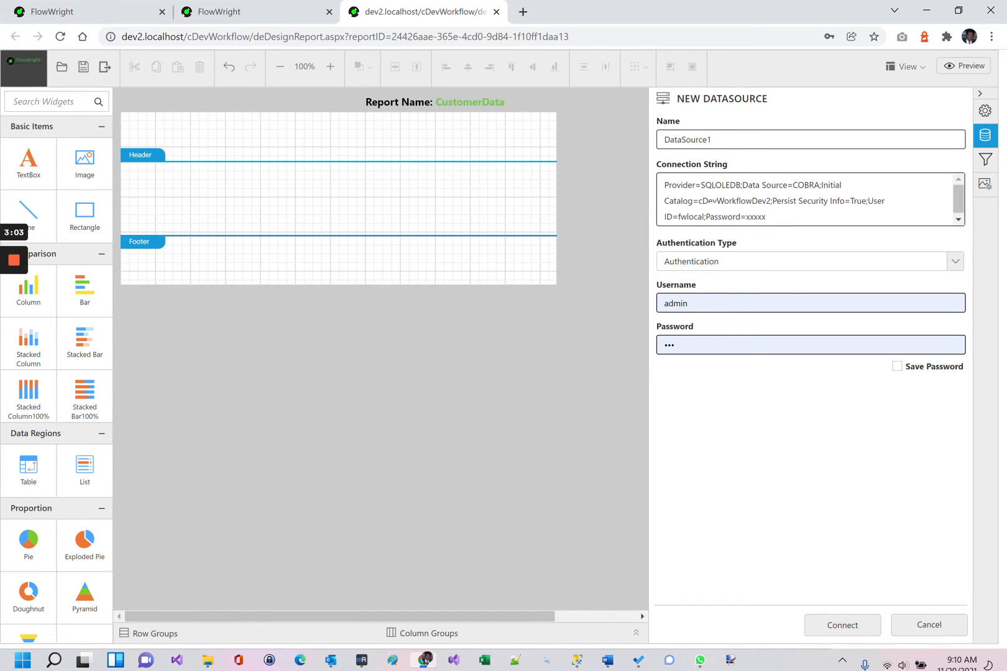
click(684, 262)
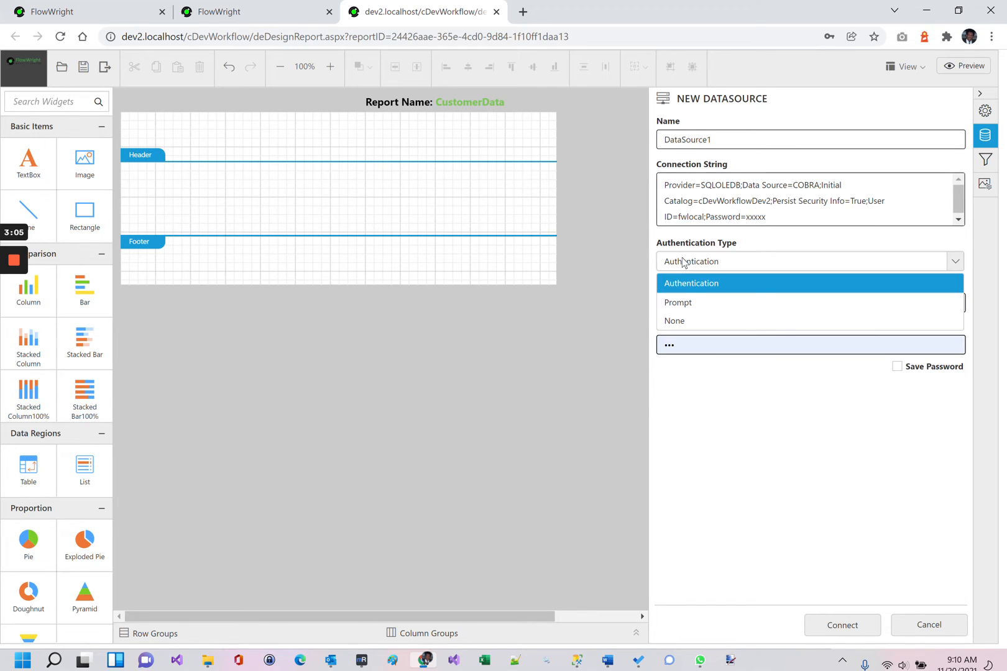
click(685, 320)
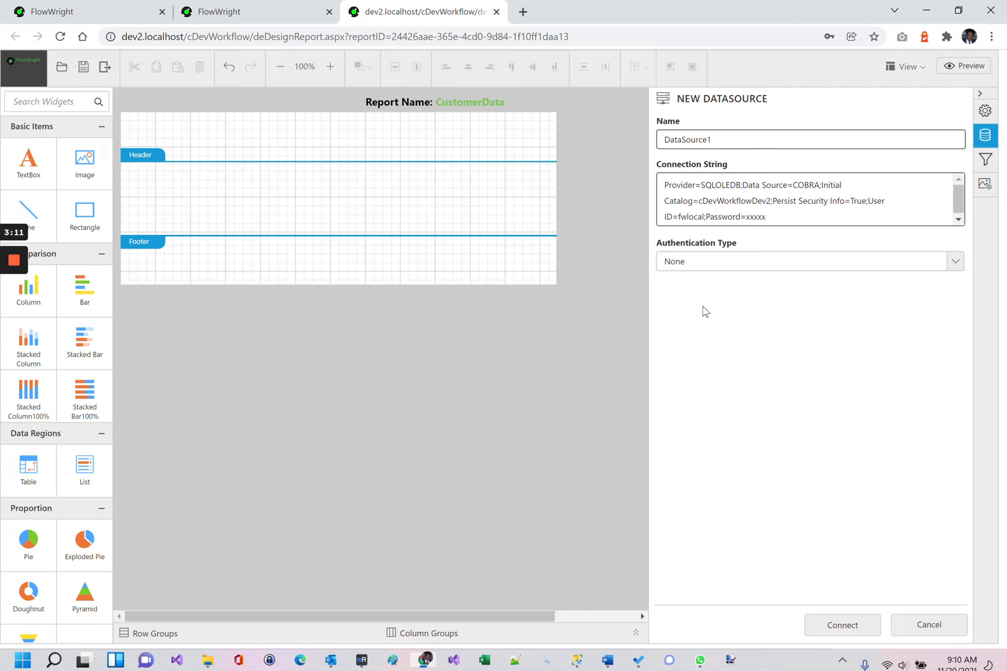
- Connect the new data source and enter the dataset query "Select * from customerData"
click(836, 629)
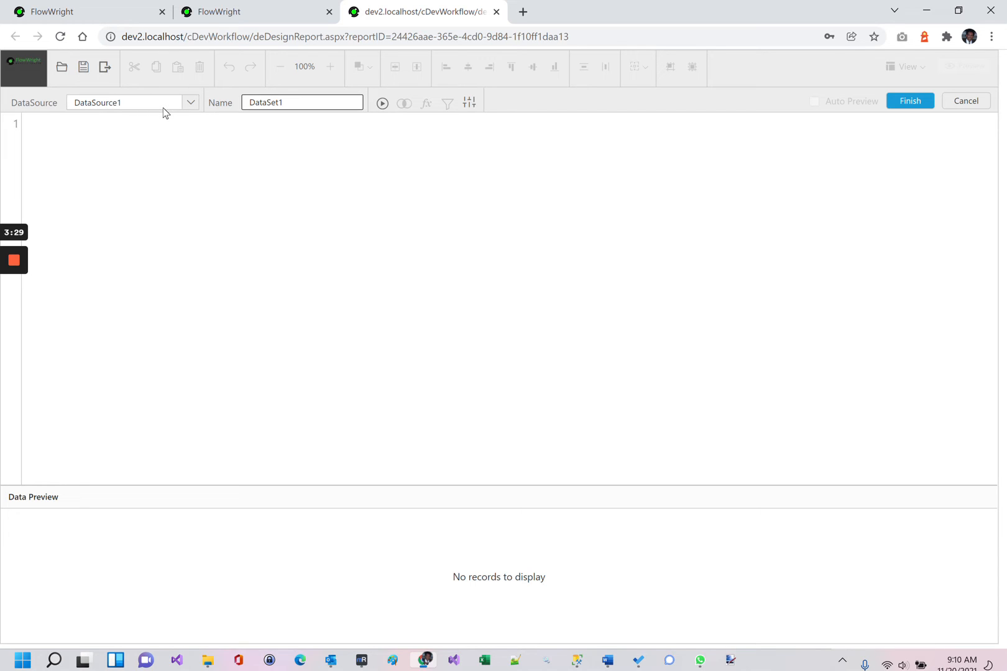
text(S)
text(ct & from)
key(BackSpace)
key(BackSpace)
key(BackSpace)
key(BackSpace)
key(BackSpace)
key(BackSpace)
key(BackSpace)
text(* from customerData)
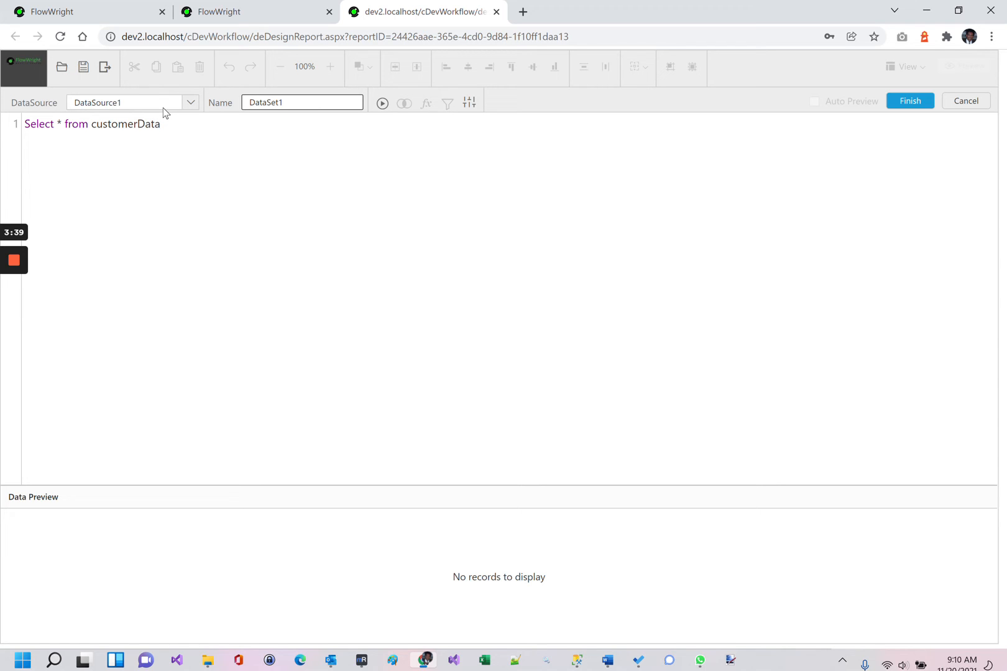
- Run the query, review the previewed customer records, and finish the dataset
click(382, 103)
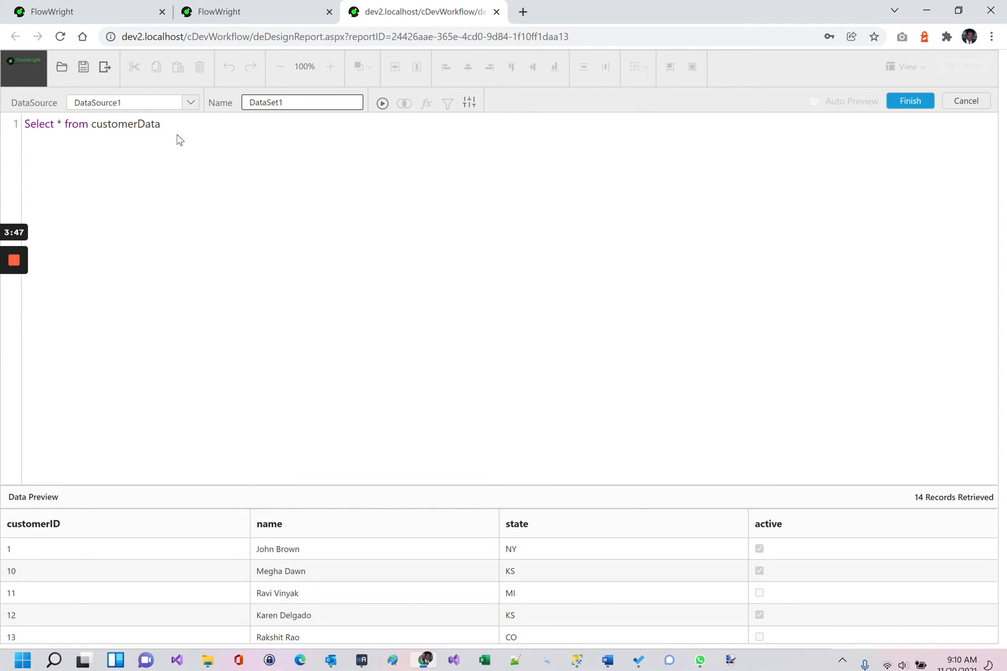
scroll(583, 588, down, 3)
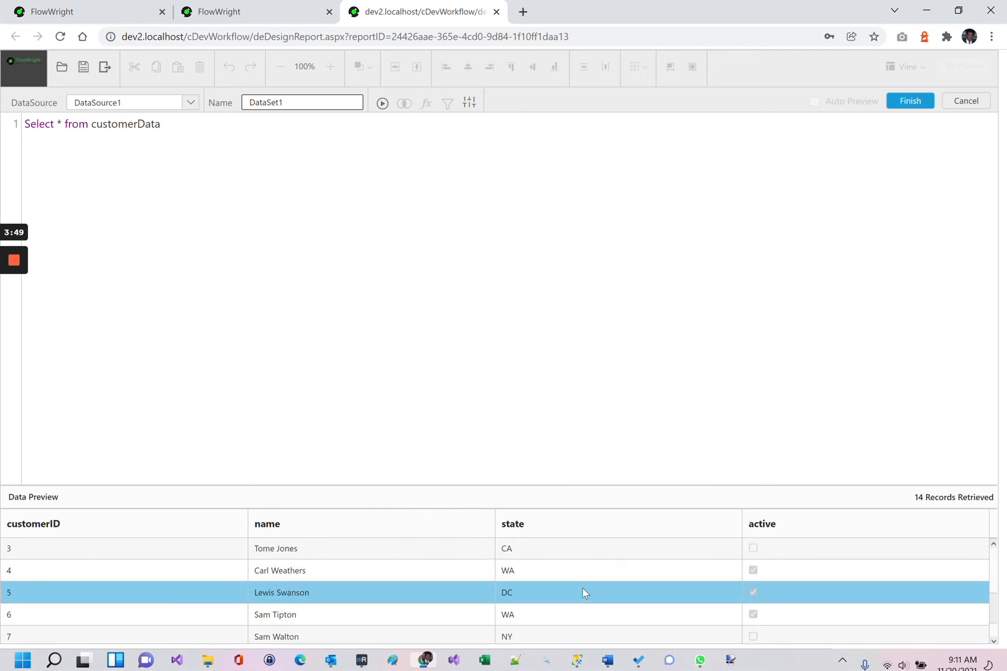
scroll(582, 592, down, 3)
scroll(583, 591, up, 3)
scroll(582, 593, up, 3)
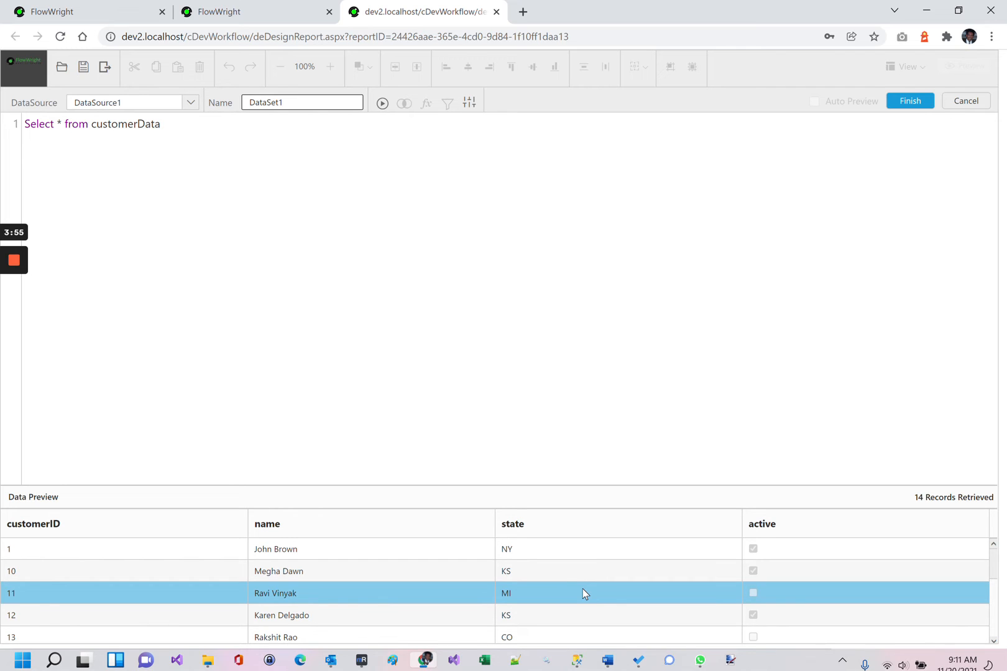
click(901, 110)
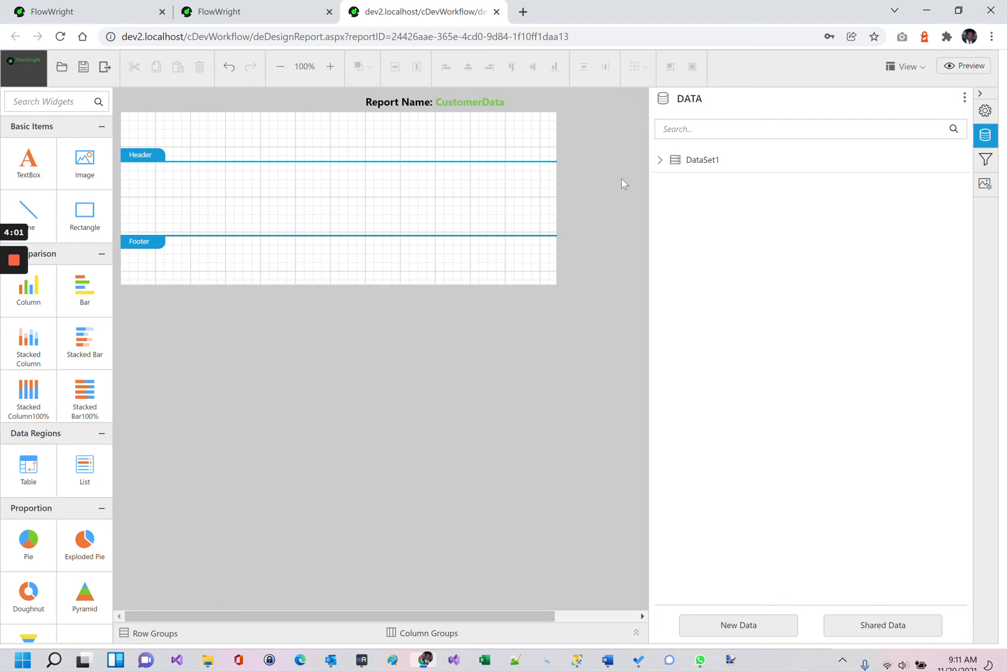
- Place a table in the report body between header and footer and widen it to nearly the full report width
click(987, 96)
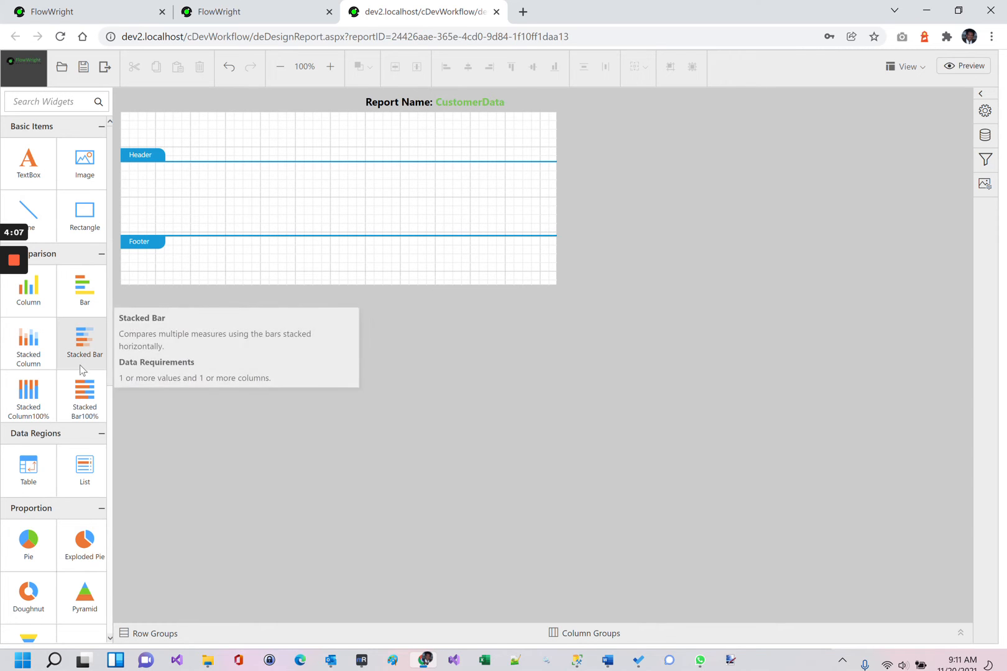
scroll(65, 364, down, 1)
scroll(66, 366, down, 3)
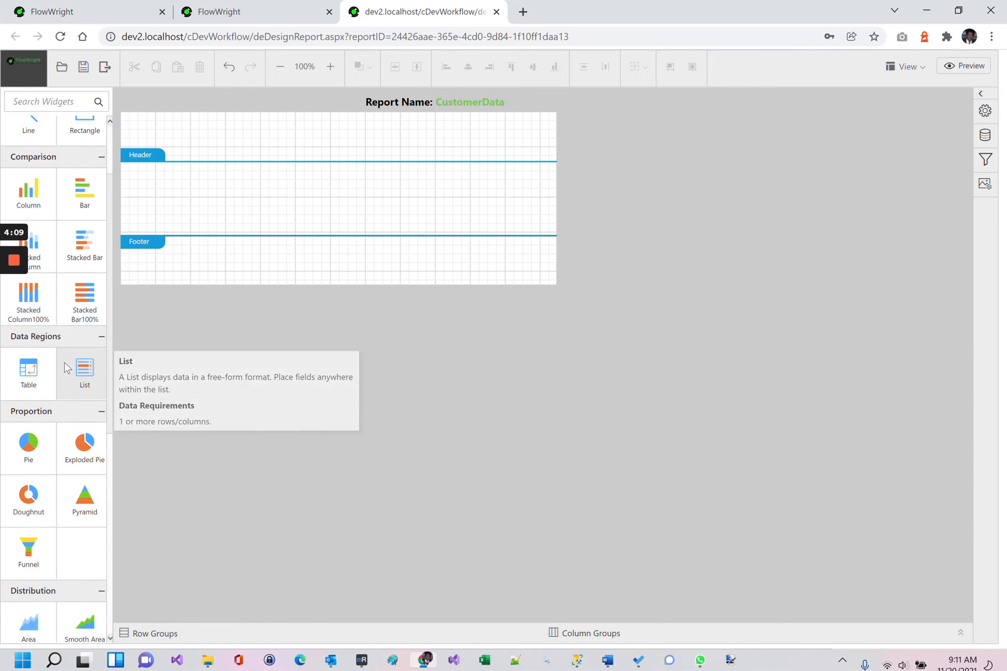
scroll(65, 364, up, 2)
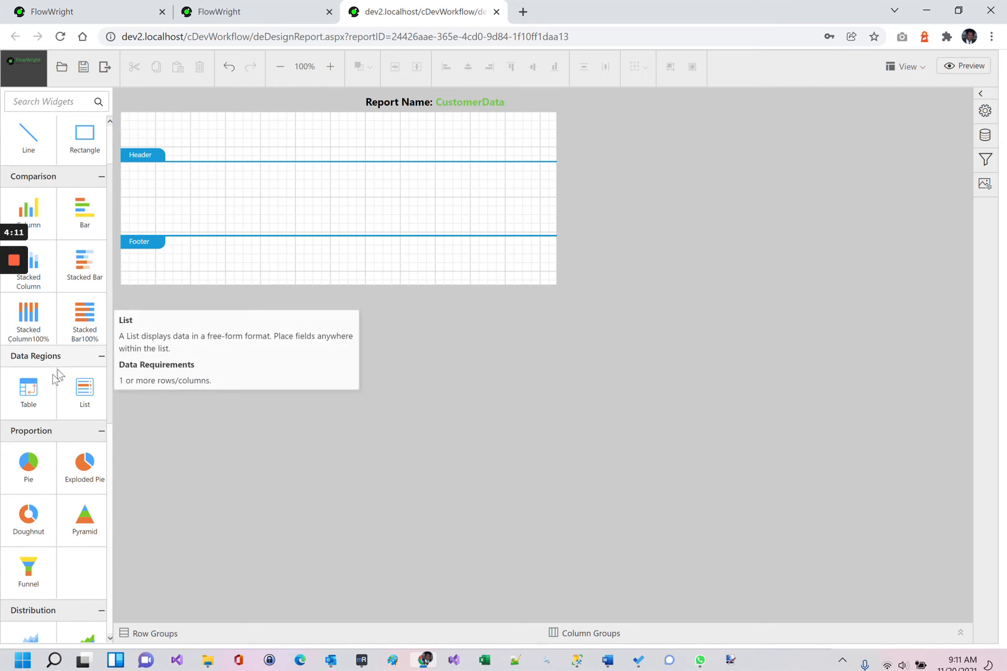
drag(26, 382, 198, 149)
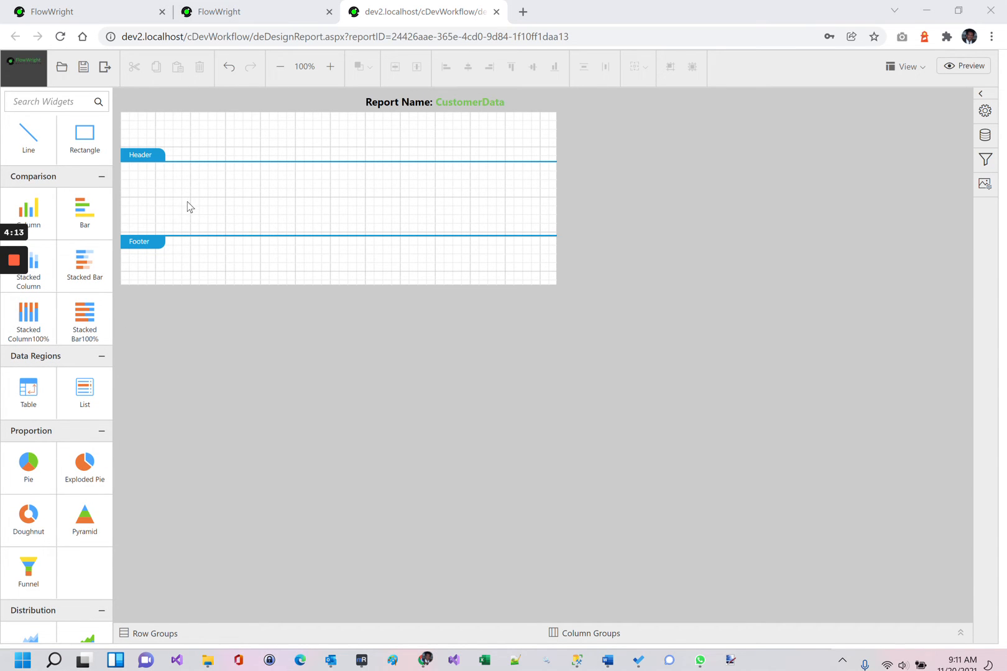
drag(29, 388, 154, 177)
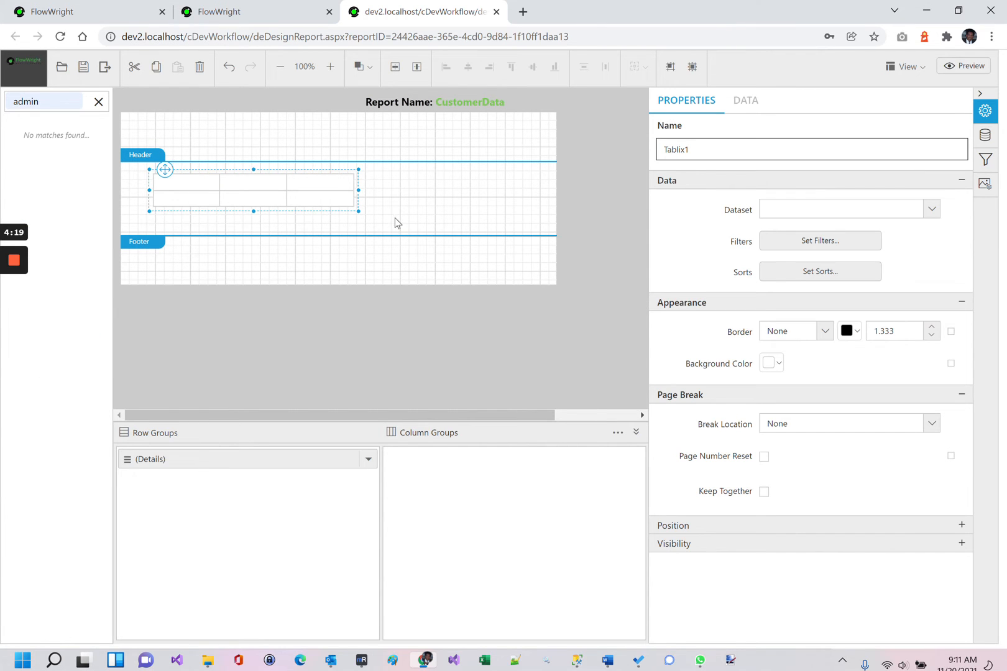
drag(359, 191, 545, 190)
mouse_move(149, 190)
mouse_down()
mouse_move(134, 189)
mouse_move(140, 172)
mouse_up()
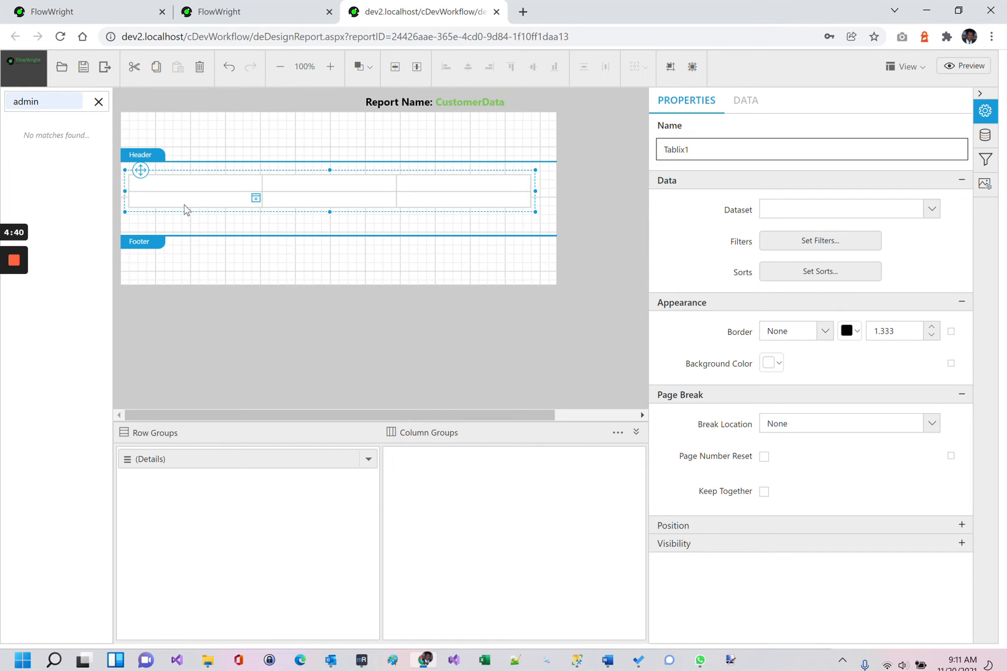
- Bind the table's three detail cells to the name, state and active fields, in that order
click(255, 198)
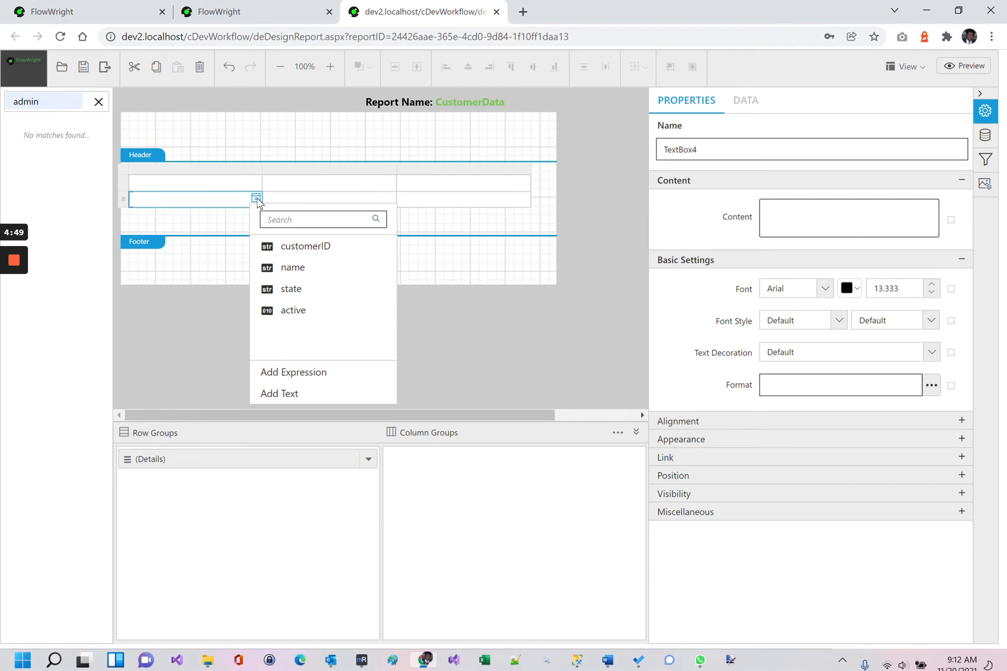
click(289, 268)
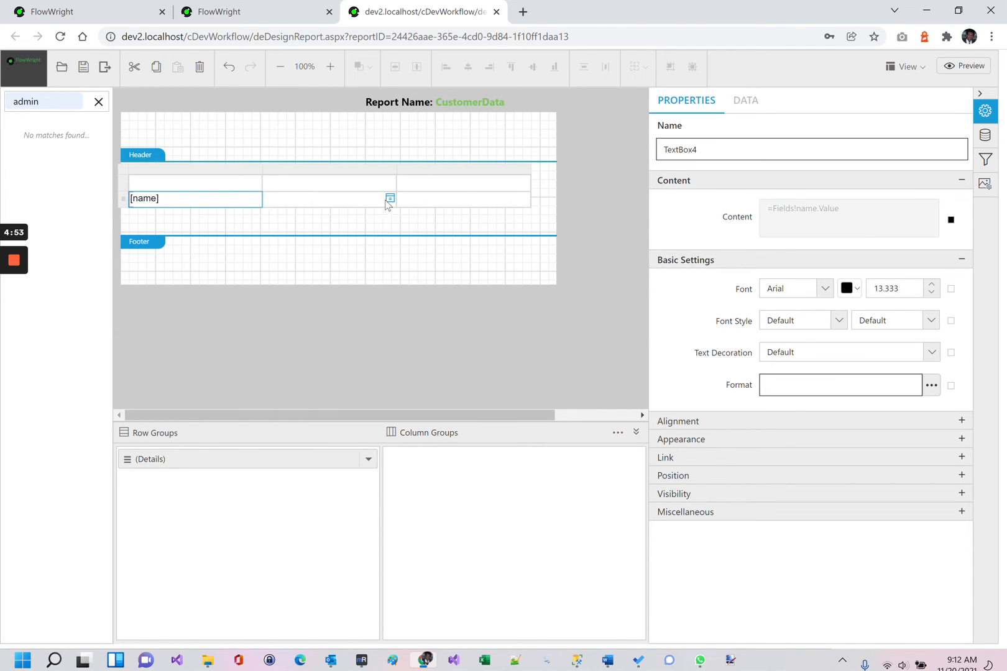
click(390, 198)
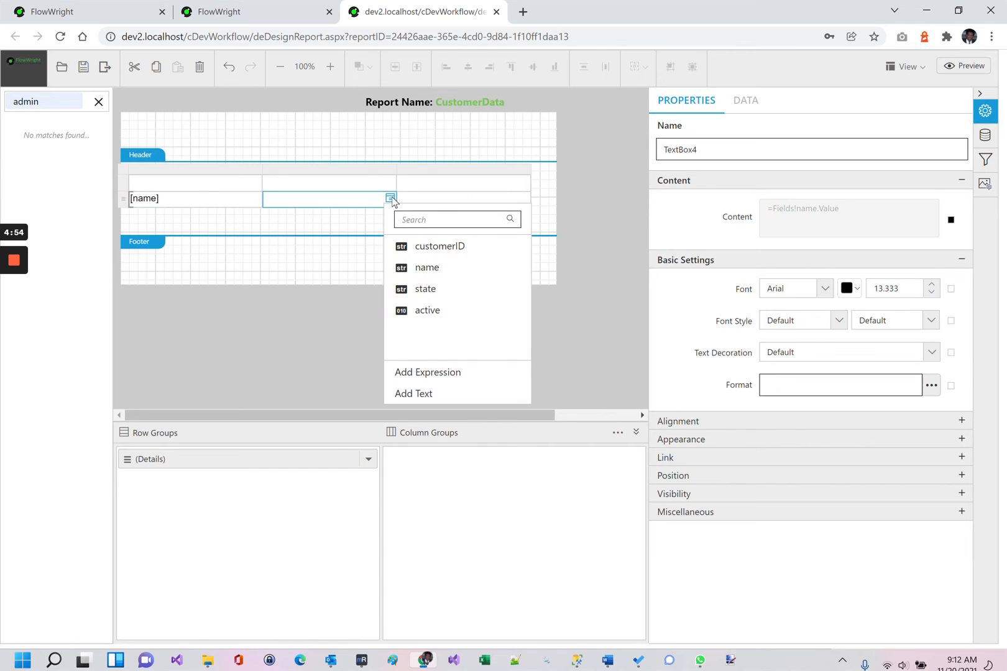
click(427, 289)
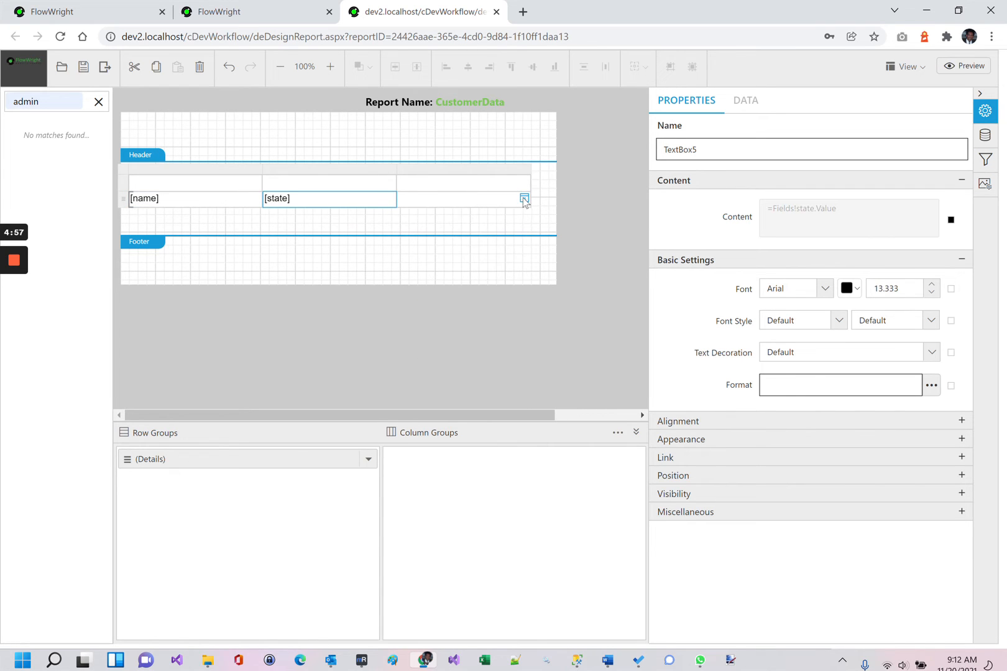
click(524, 199)
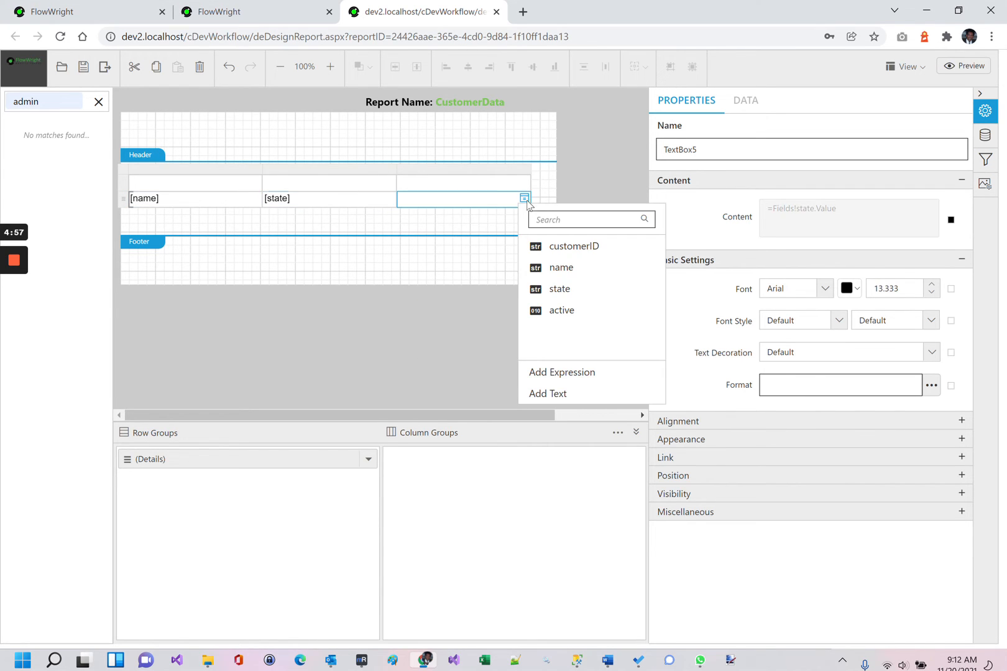
click(551, 311)
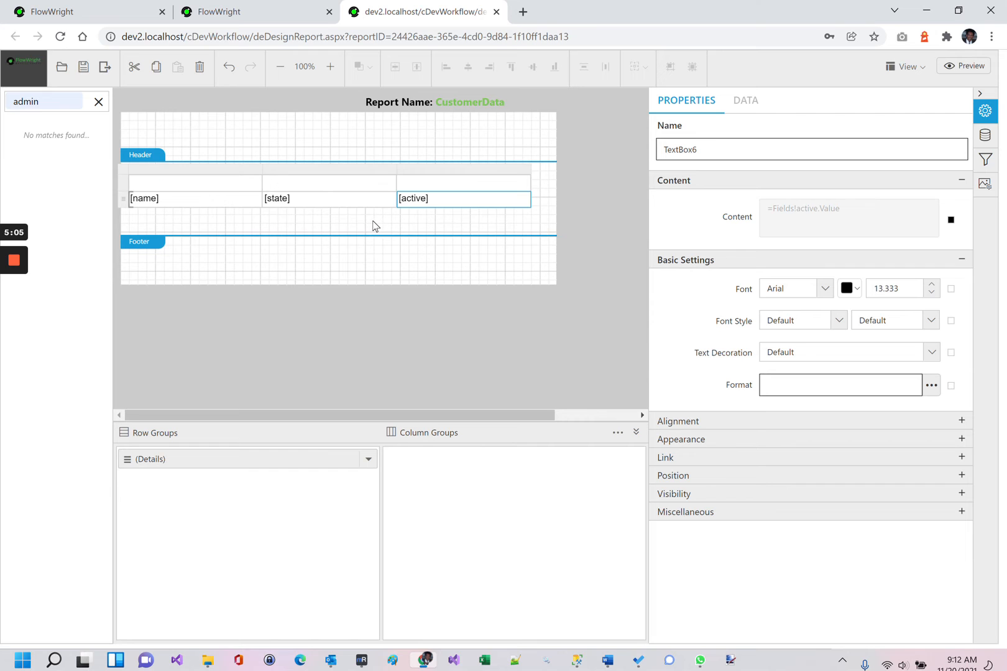
- Add the heading text "Customer Name" above the name column
click(160, 182)
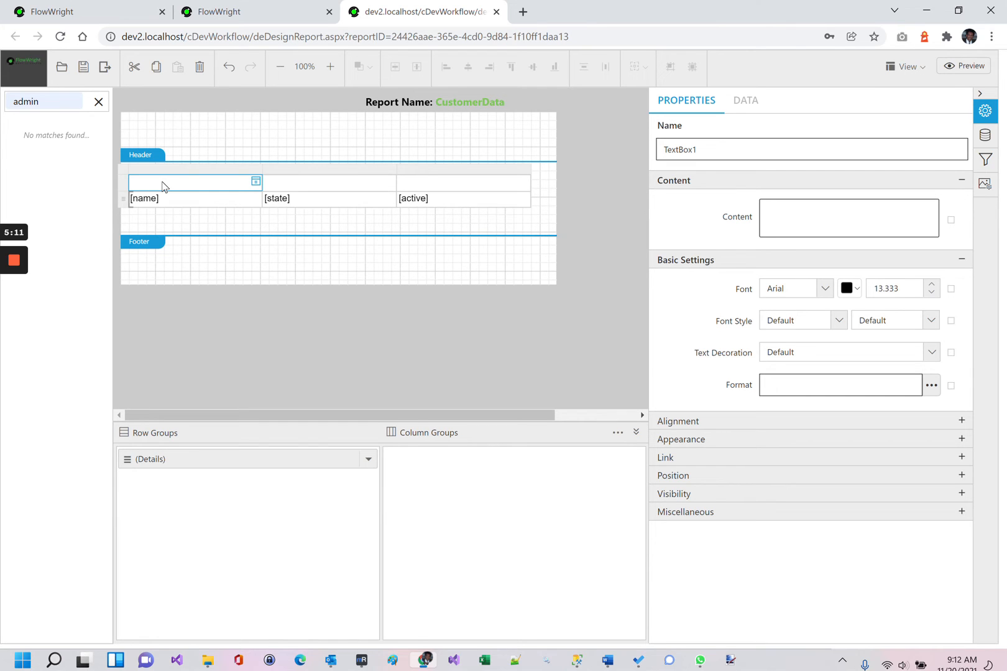
click(256, 183)
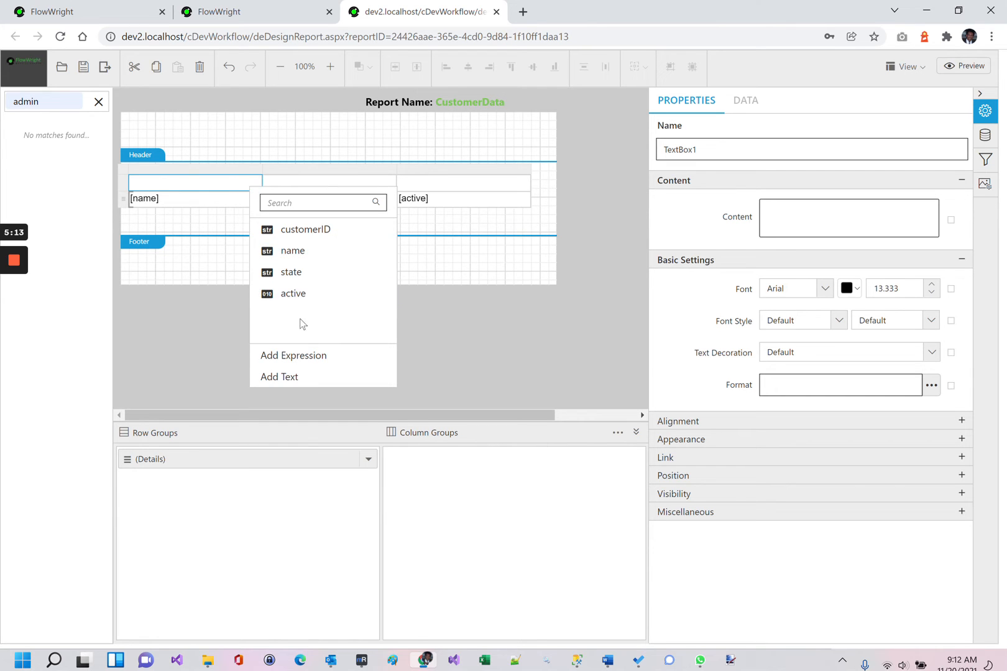
click(304, 377)
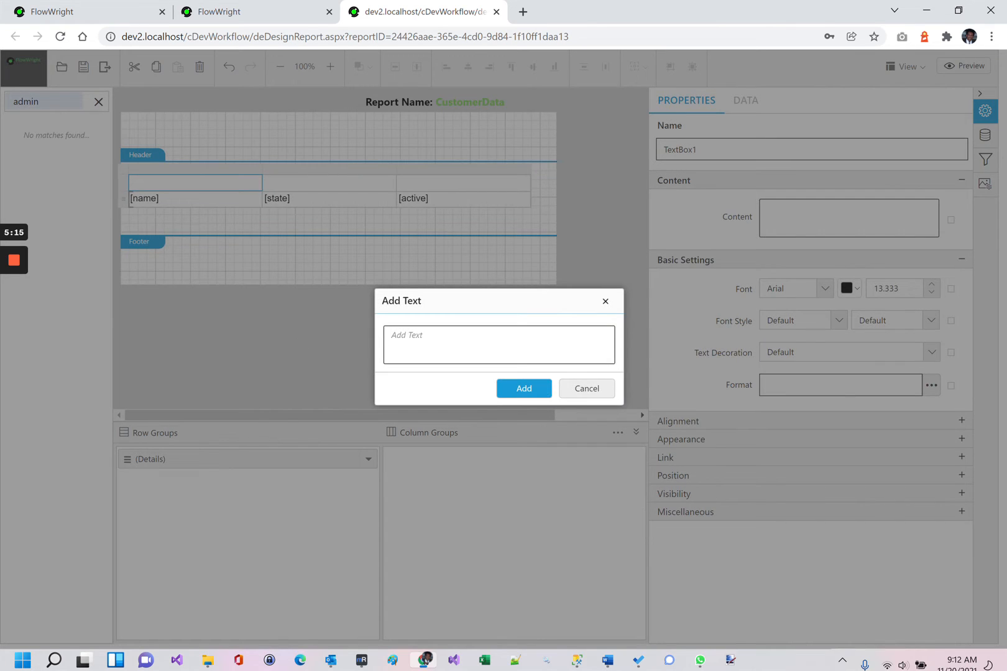
text(Customer Name)
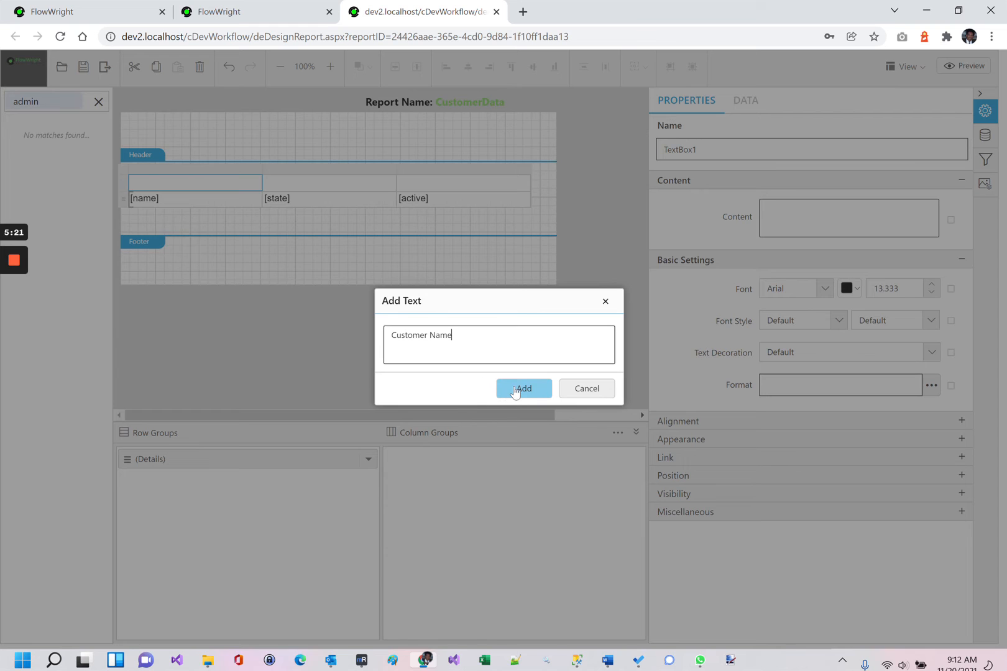
click(514, 390)
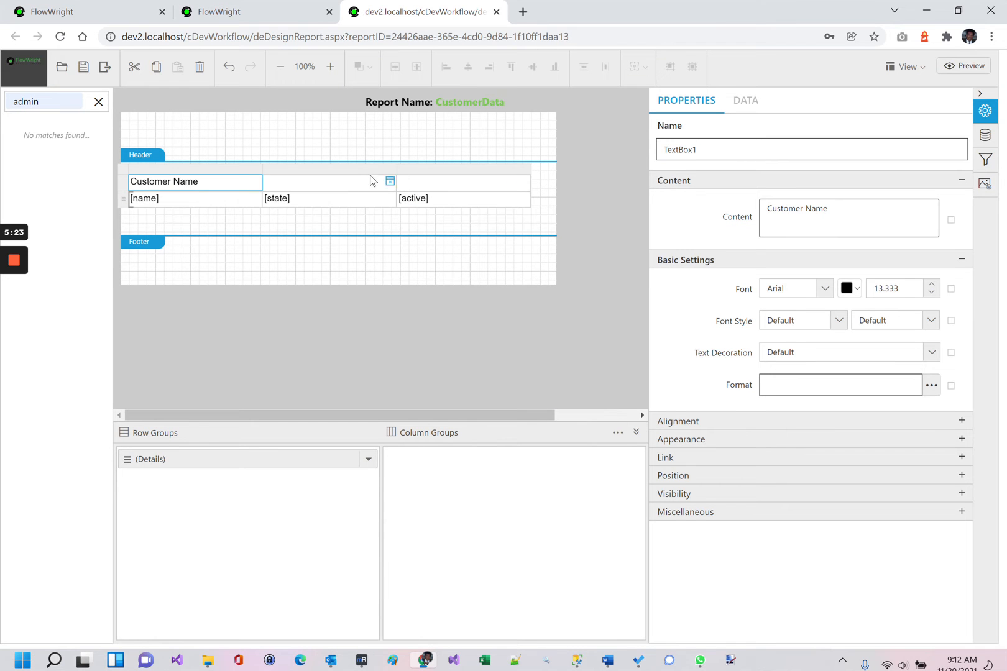
- Add the heading text "State" above the state column
click(353, 186)
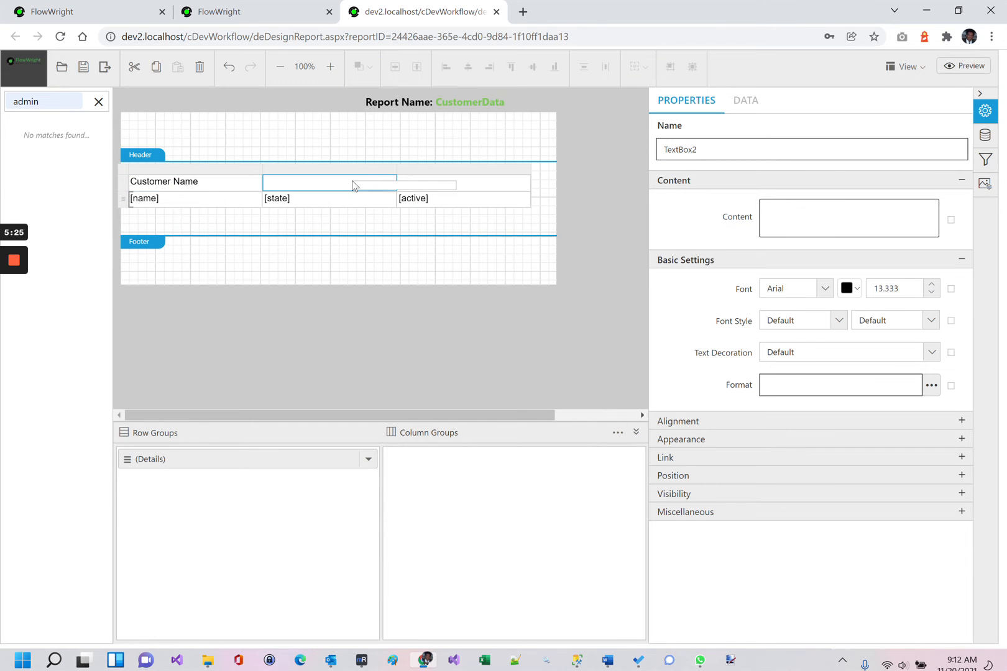
right_click(352, 183)
click(312, 181)
click(393, 185)
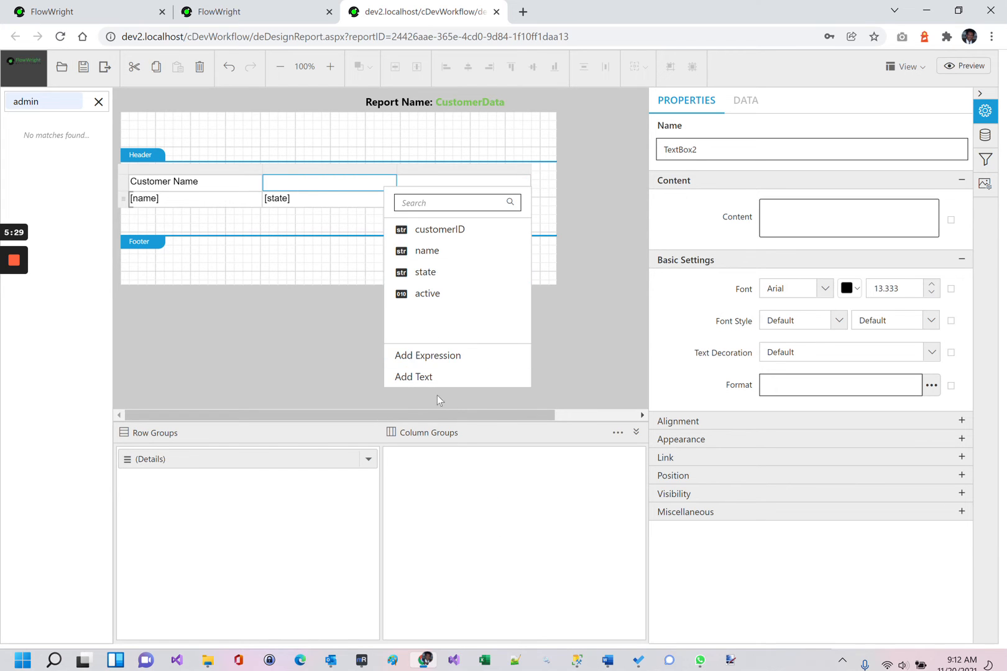
click(437, 377)
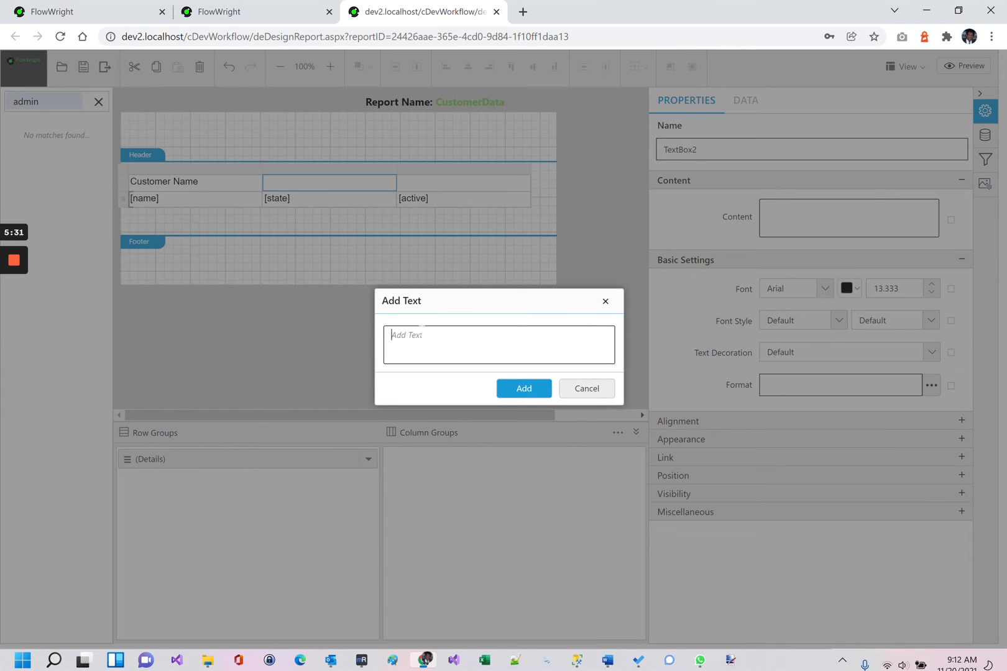
text(State)
click(502, 382)
- Add the heading text "Status" above the active column
click(451, 186)
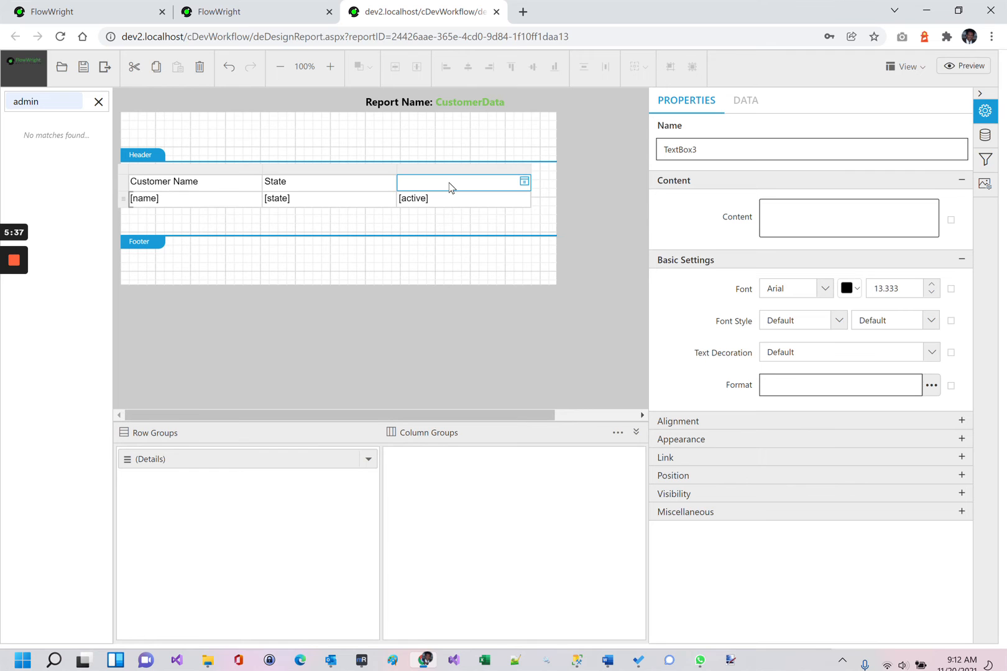
click(525, 182)
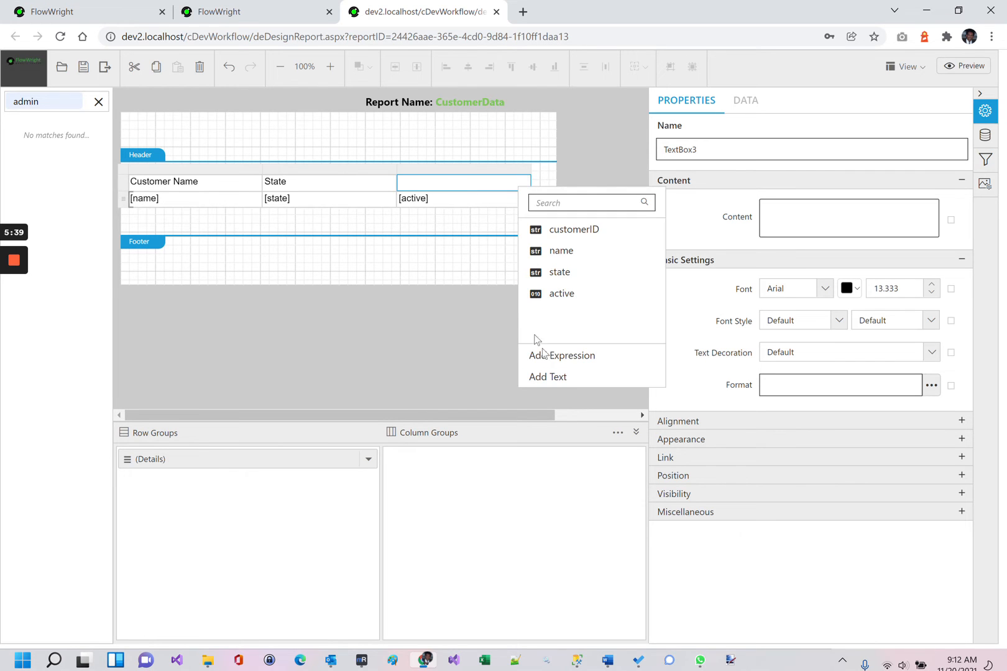
click(547, 375)
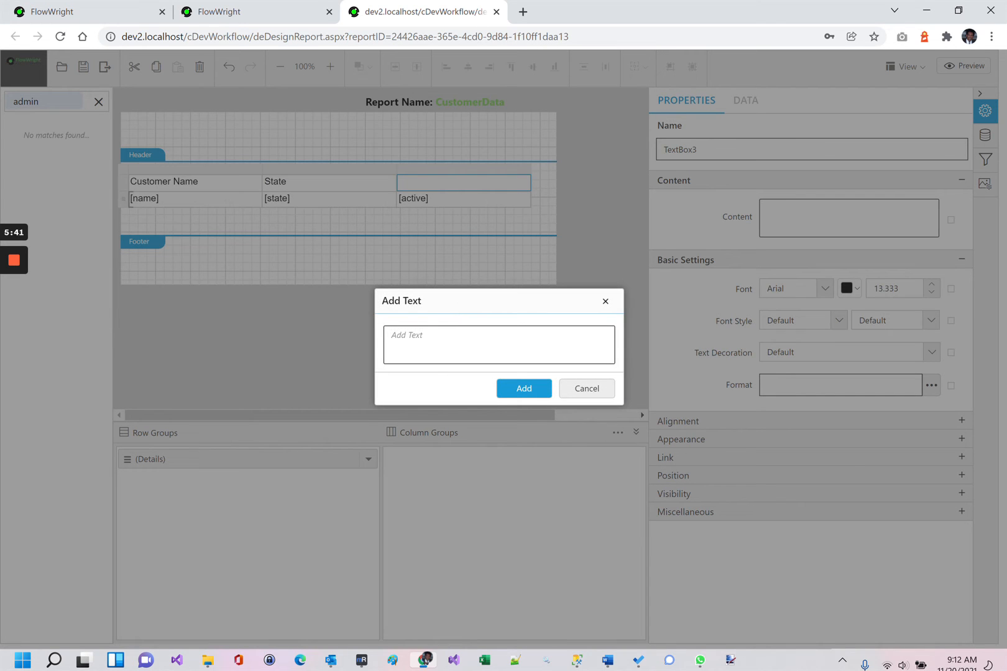
text(Status)
click(524, 387)
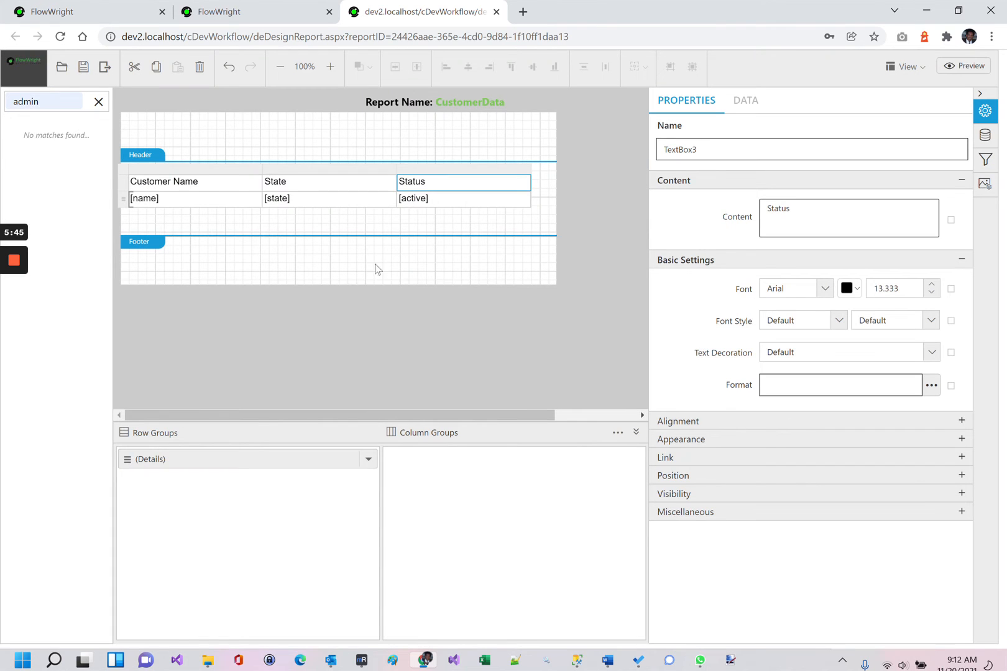
- Set the font weight of all three heading cells in the table's top row to Bold
click(180, 190)
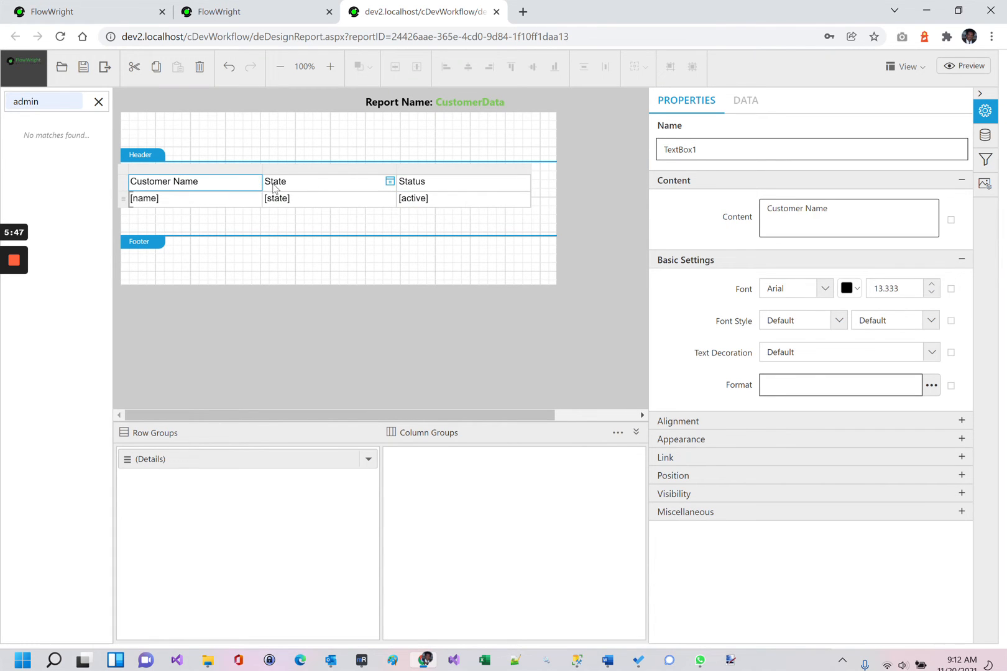
drag(383, 188, 417, 182)
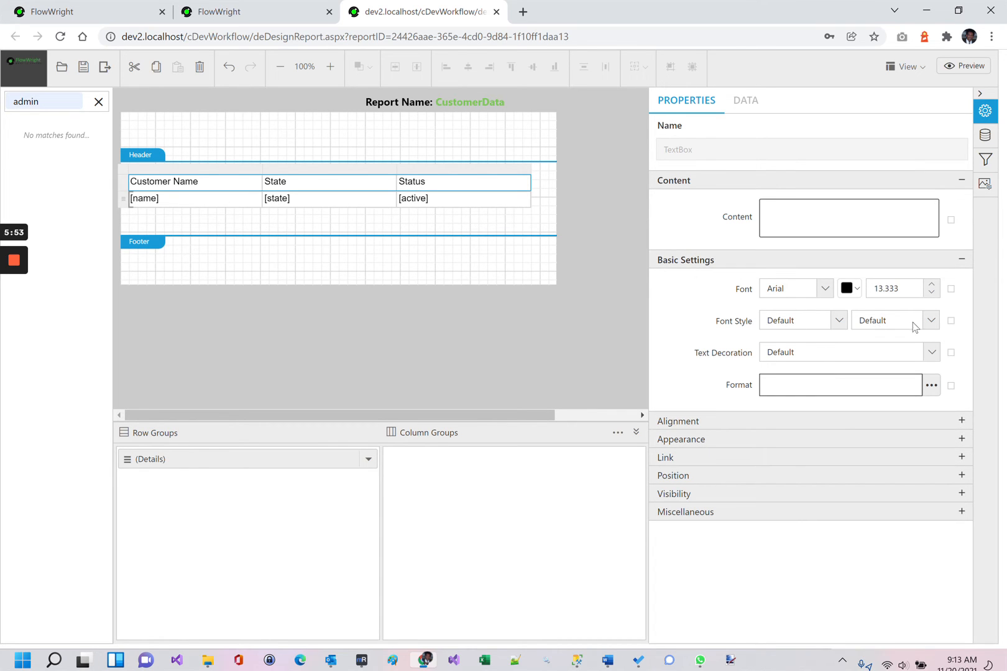
click(931, 320)
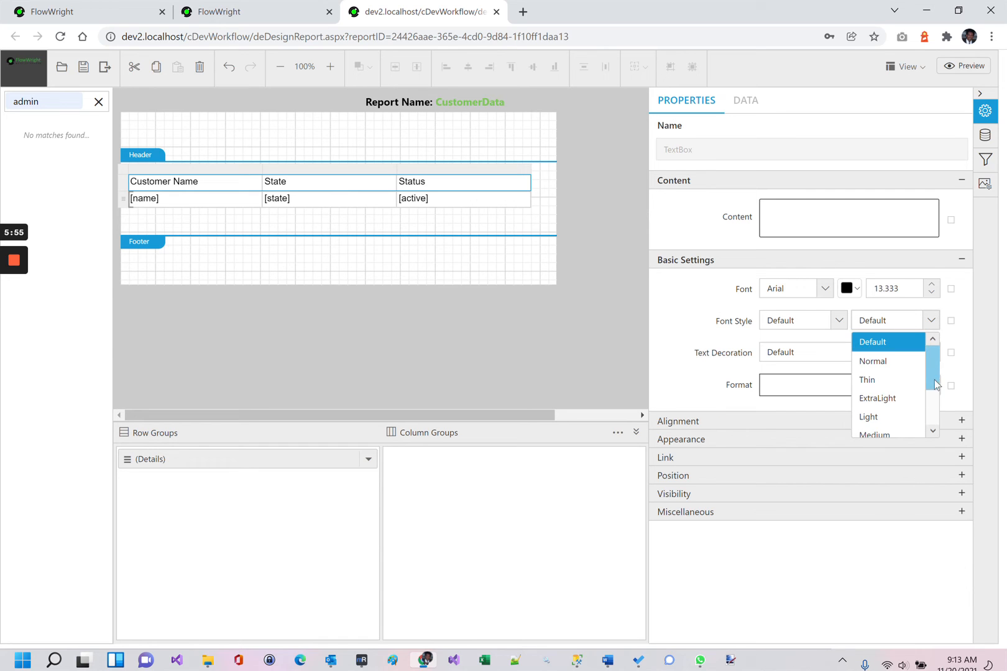
scroll(934, 375, down, 2)
click(900, 397)
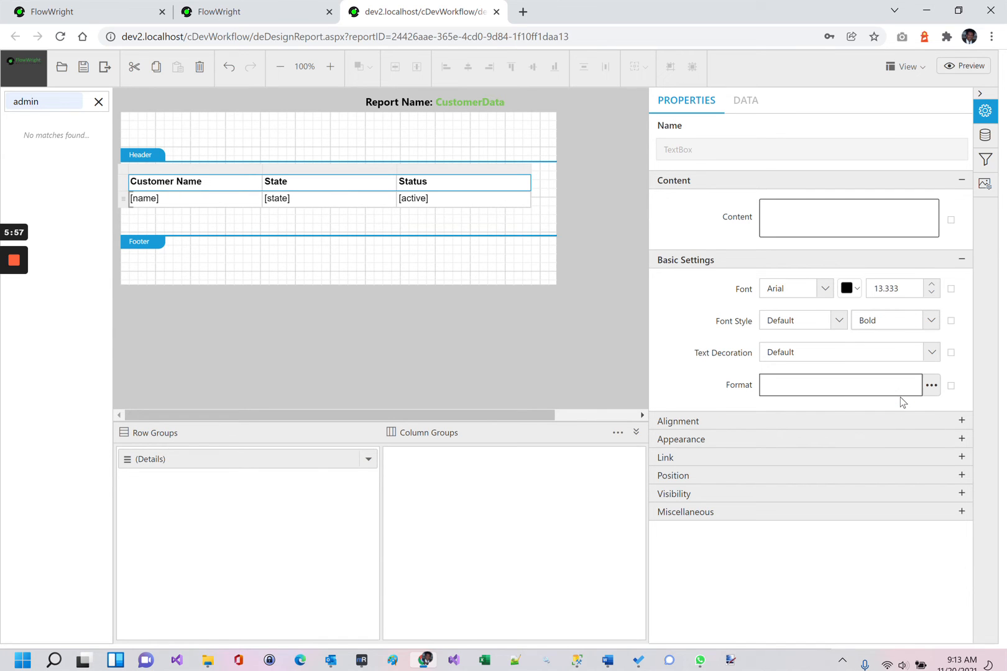
click(321, 133)
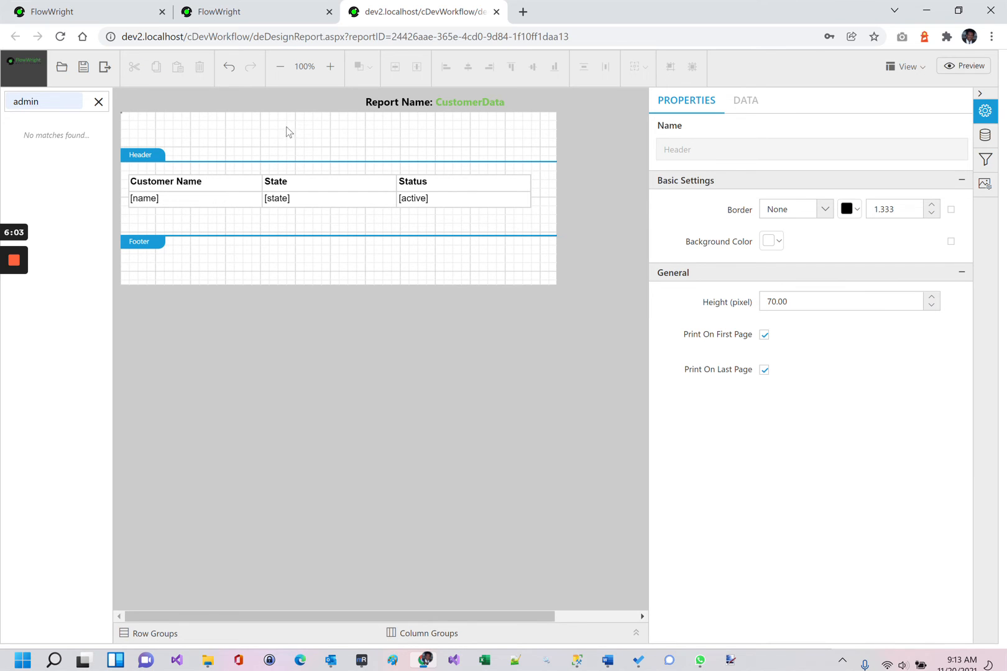
- Reduce the height of the header section above the table and the body section below it to remove empty space
click(235, 162)
drag(215, 160, 221, 134)
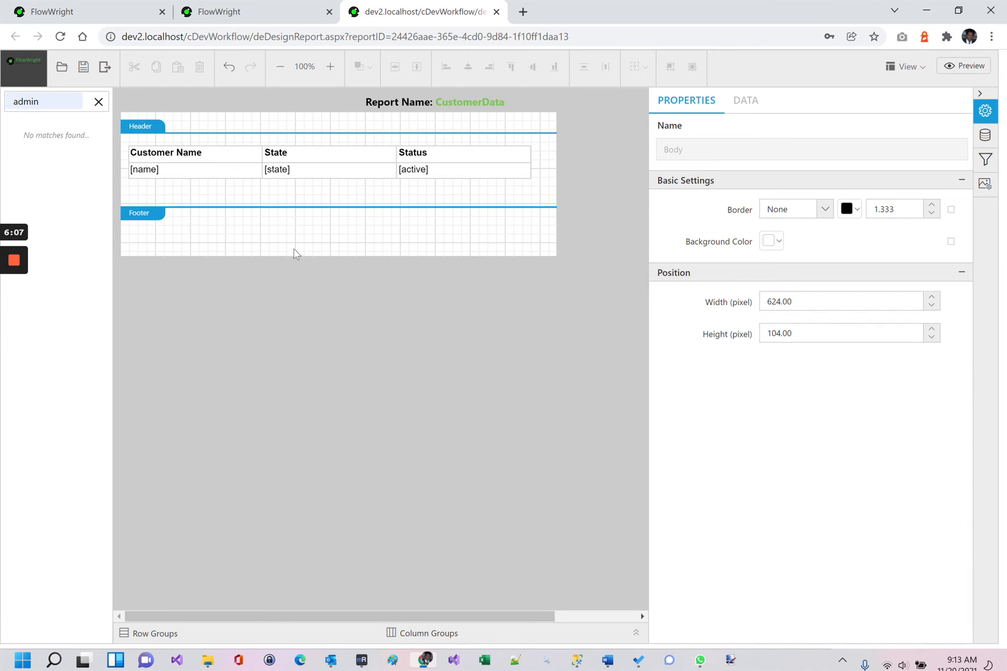
click(314, 249)
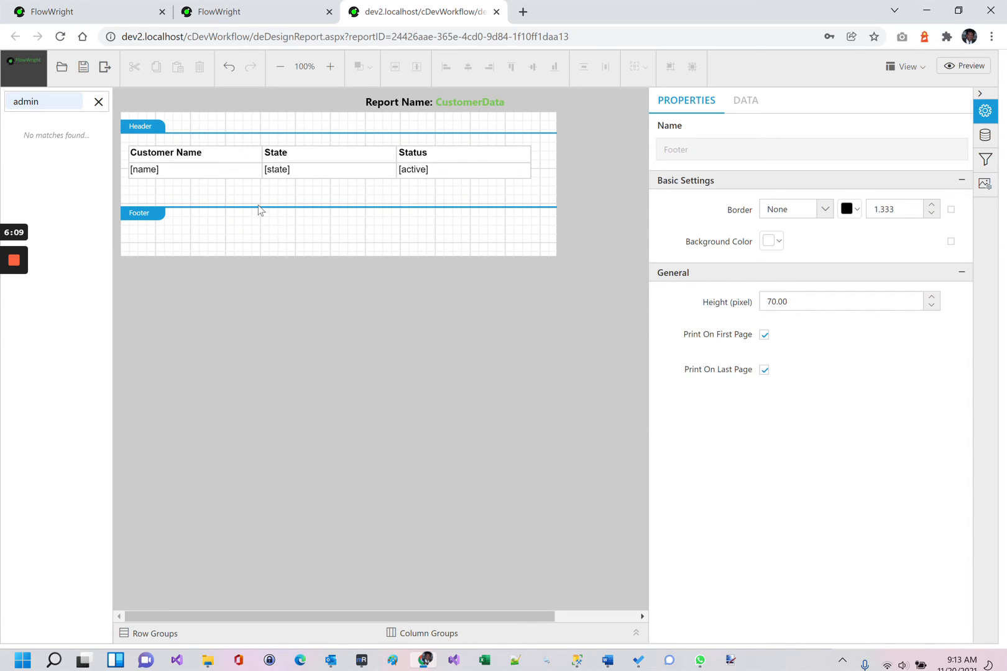
drag(259, 207, 258, 185)
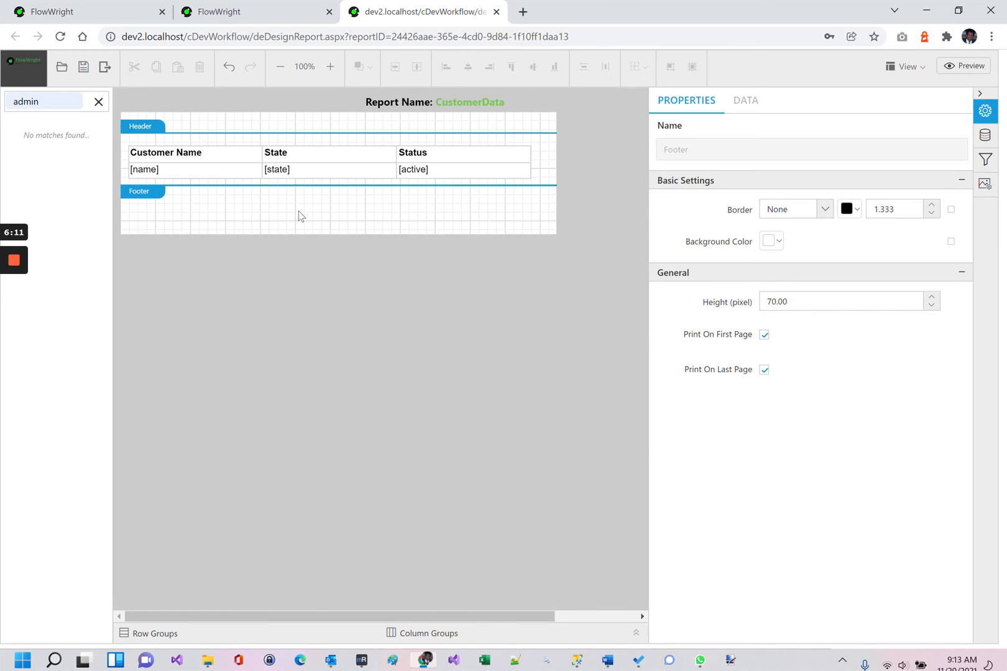
- Save the report definition and preview the CustomerData report with its data
click(984, 97)
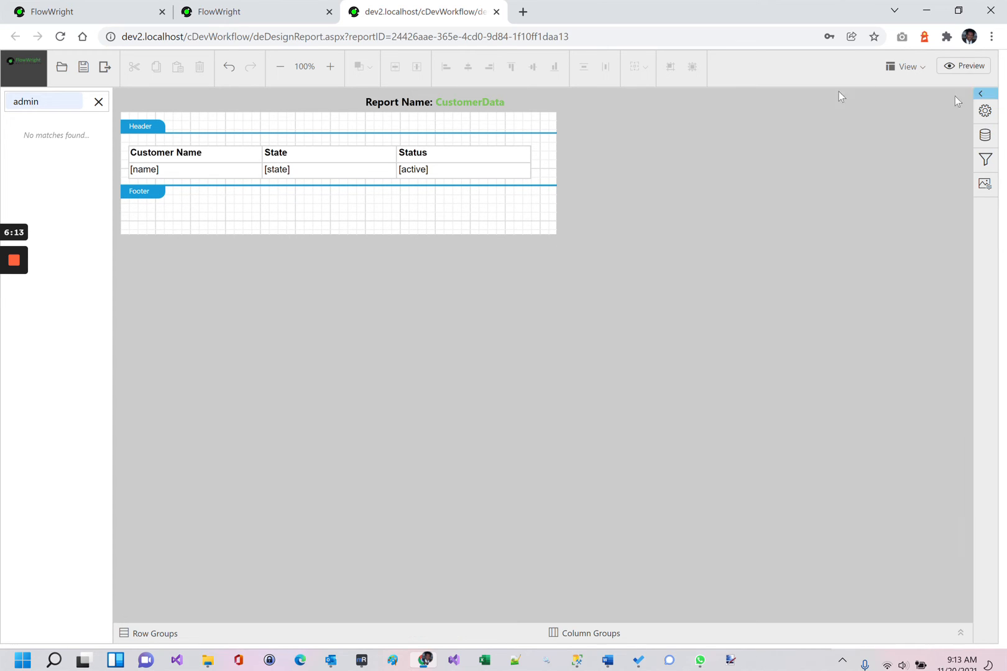
click(85, 69)
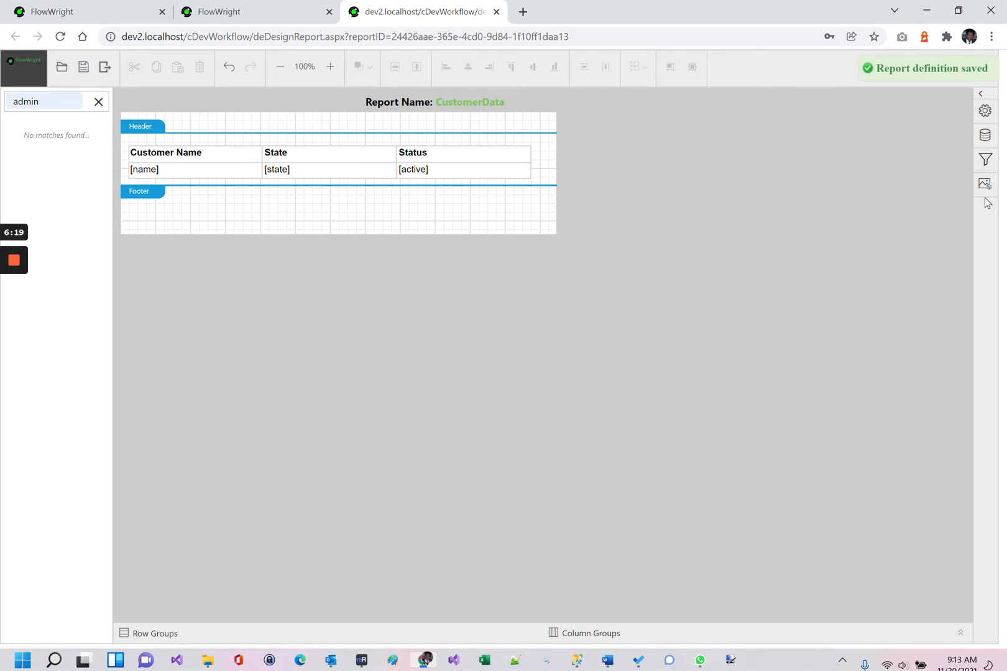
click(971, 71)
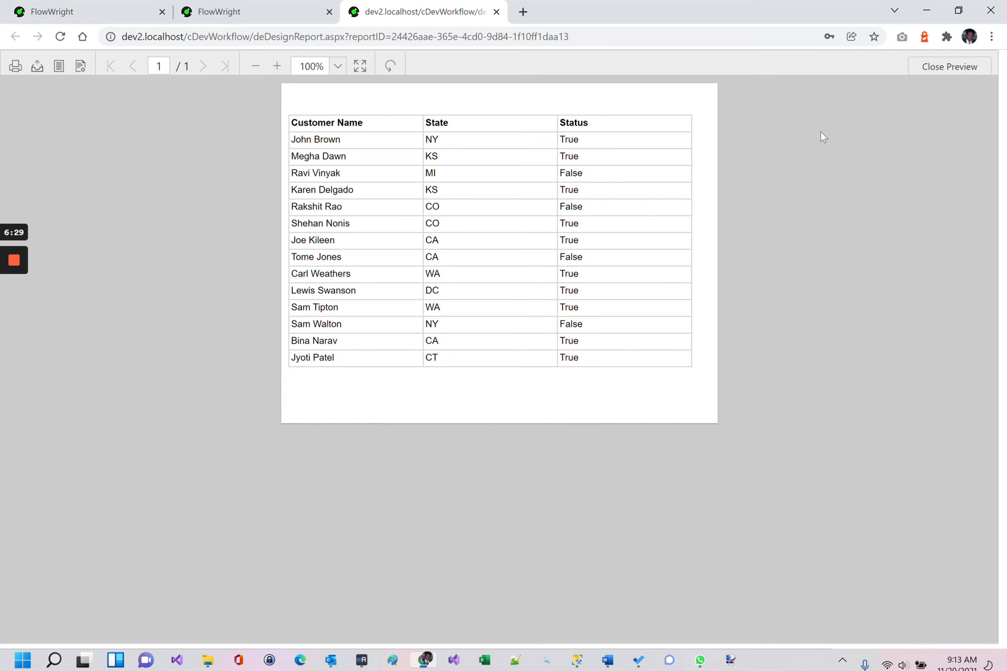
click(949, 67)
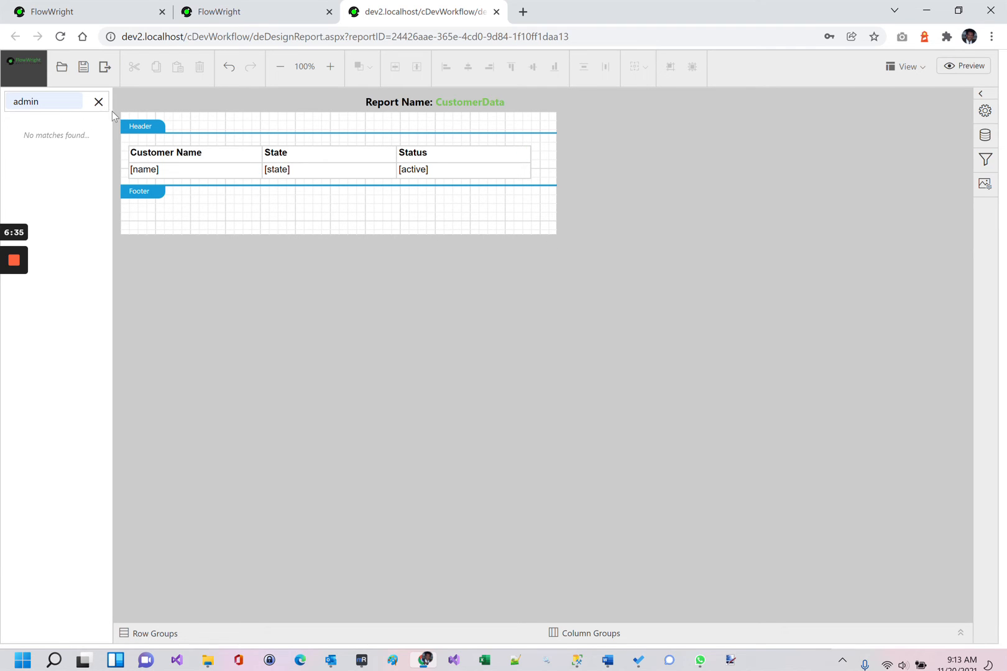
- Clear the widget search, then save the report definition and close the report designer
click(98, 102)
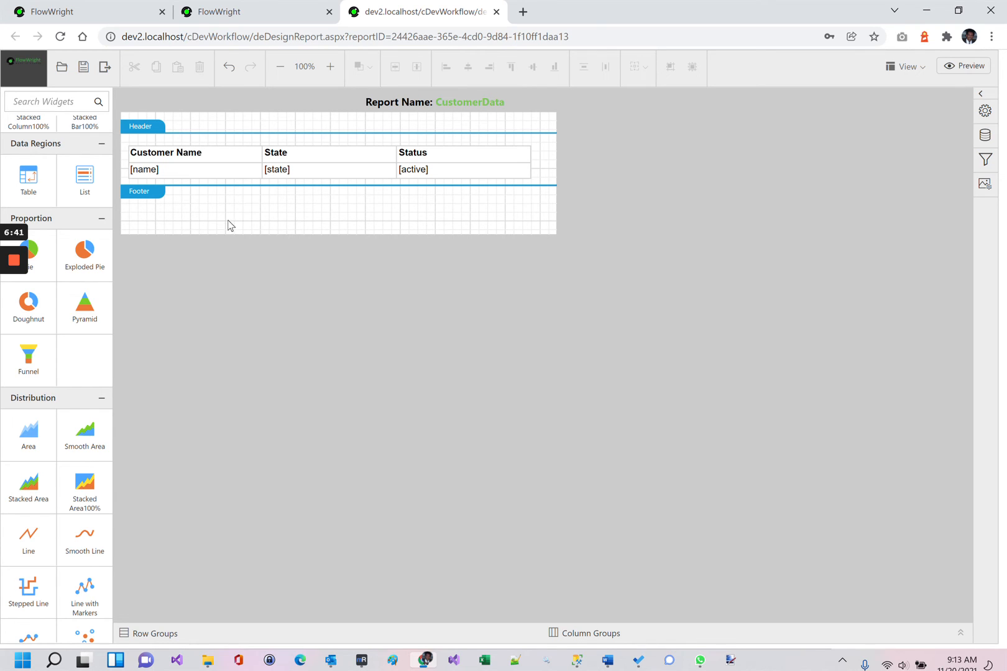
click(86, 68)
click(496, 12)
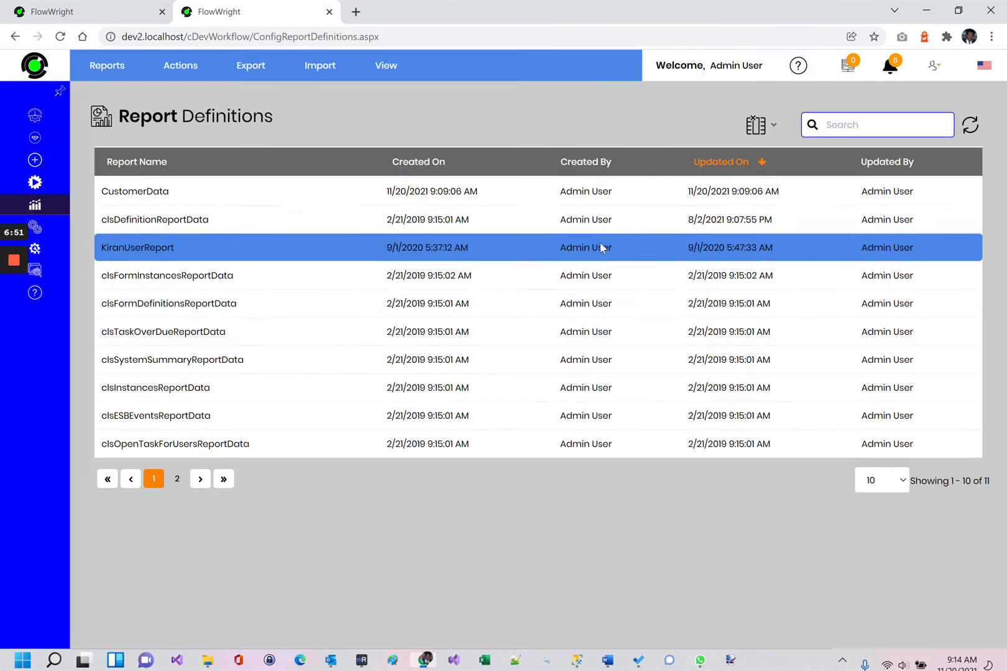
- Refresh the report definitions list and run the CustomerData report
click(970, 124)
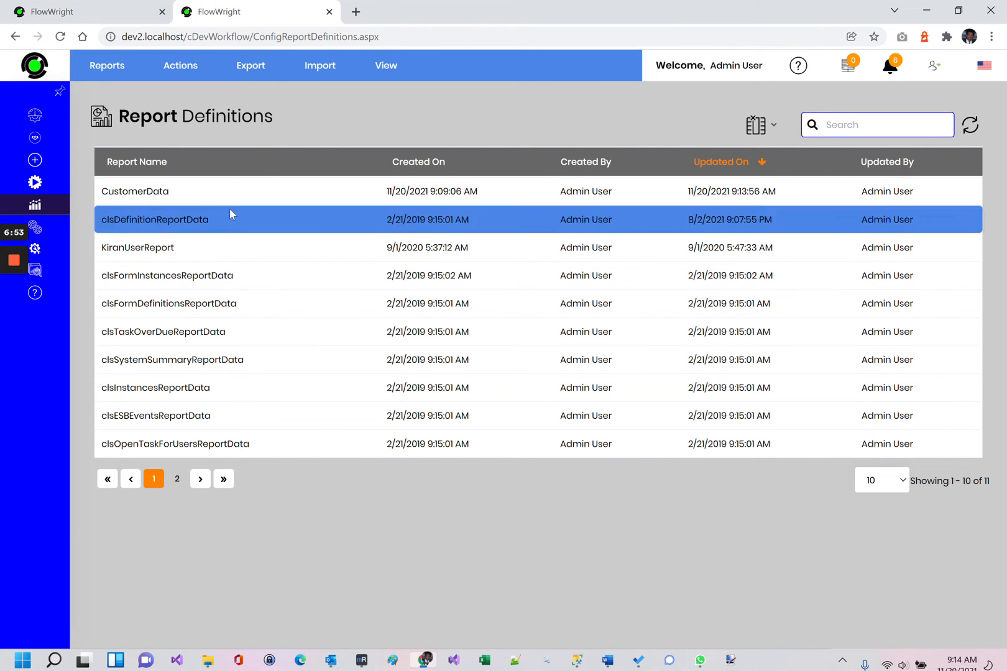
click(200, 196)
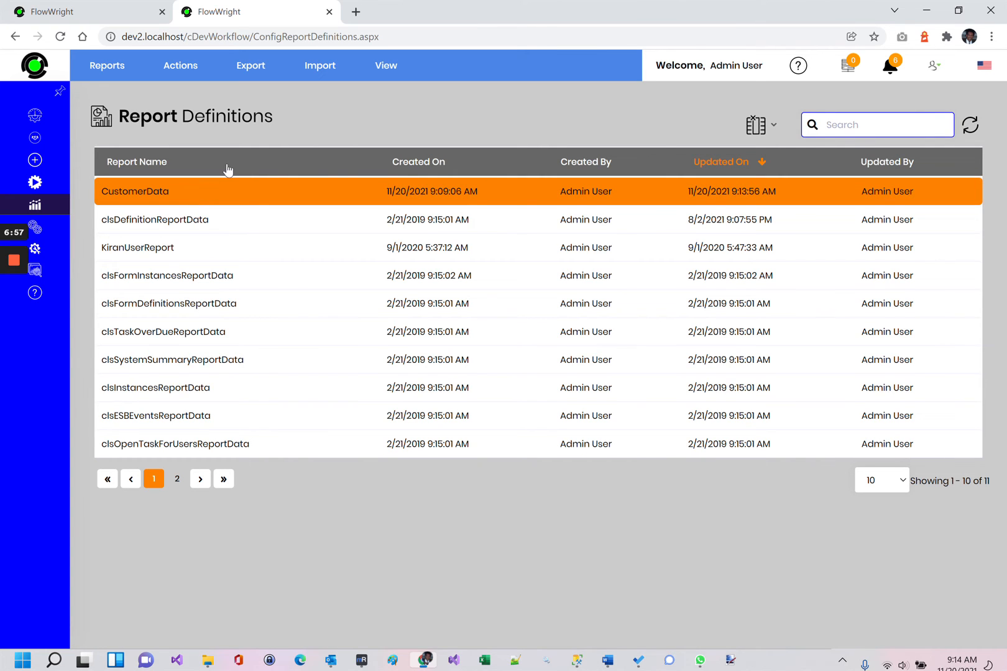
mouse_move(407, 73)
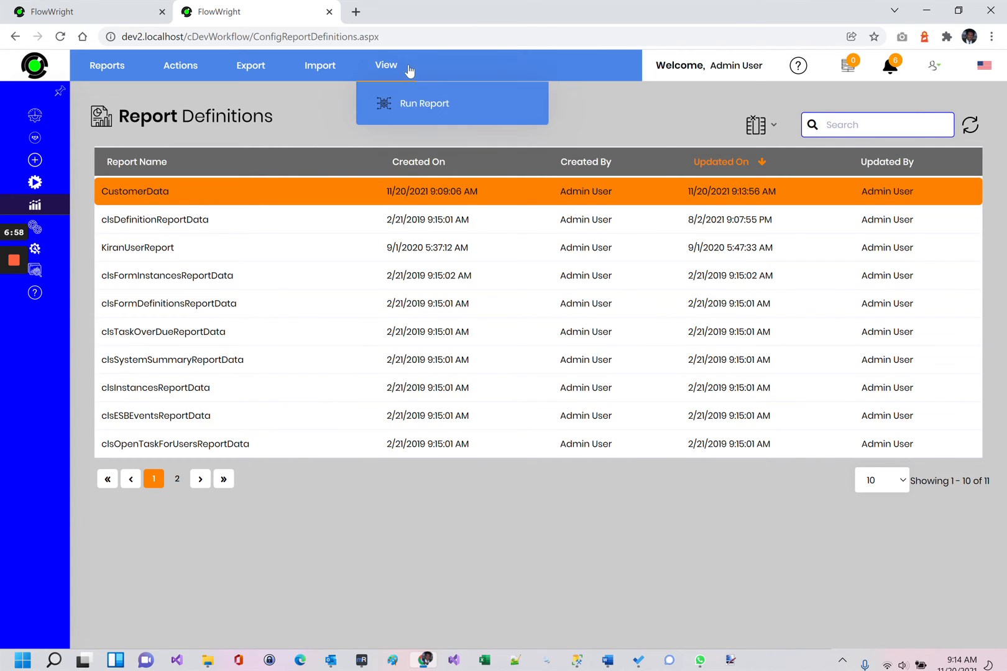
click(415, 104)
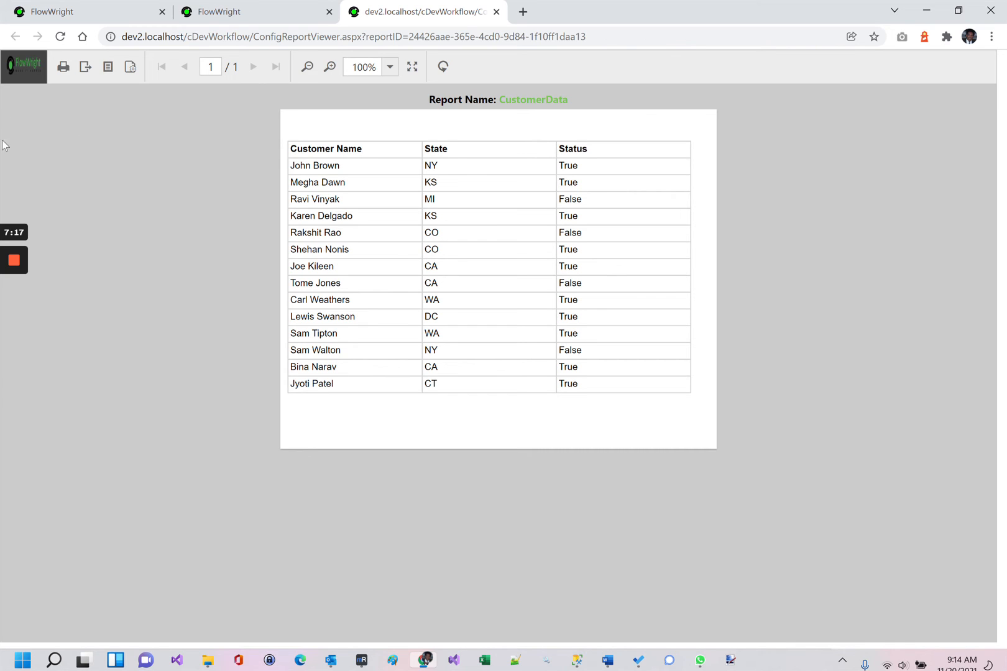
- Export the report to Excel and view the resulting CustomerData.xls file
mouse_move(14, 267)
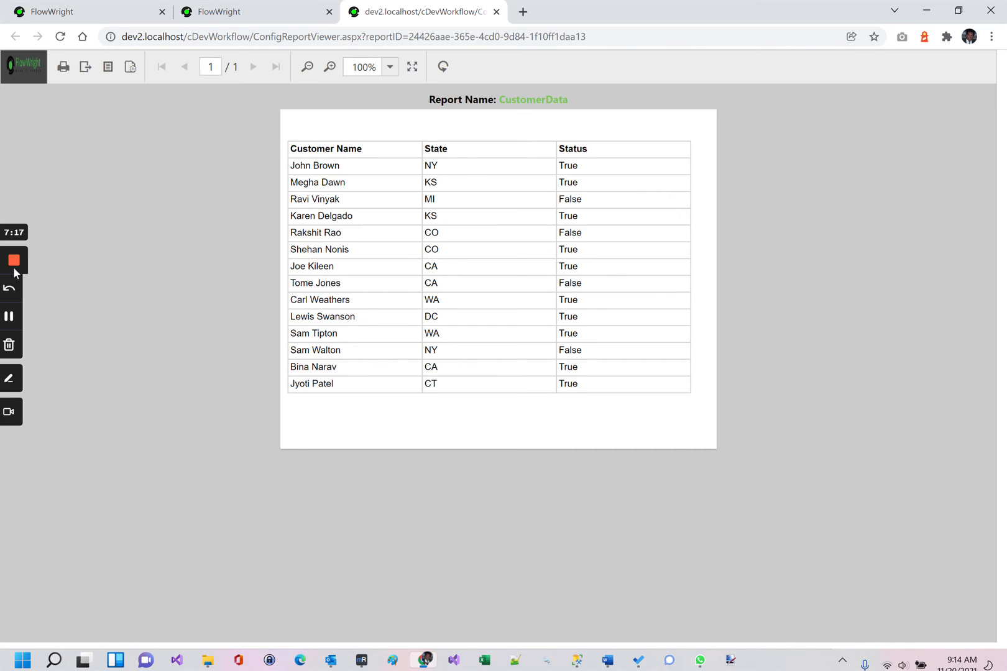
click(86, 68)
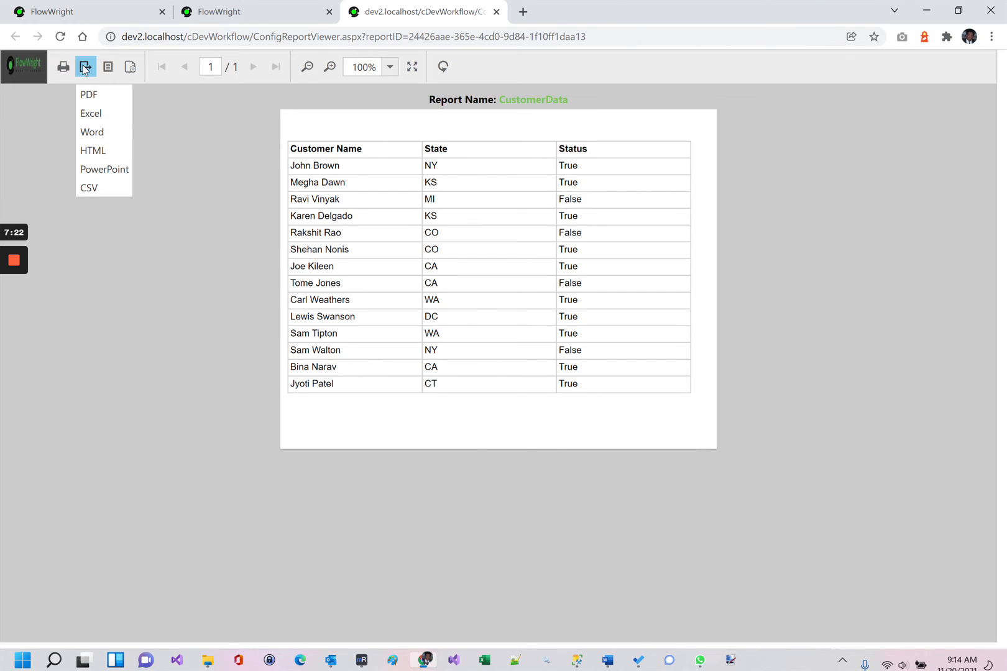
click(100, 115)
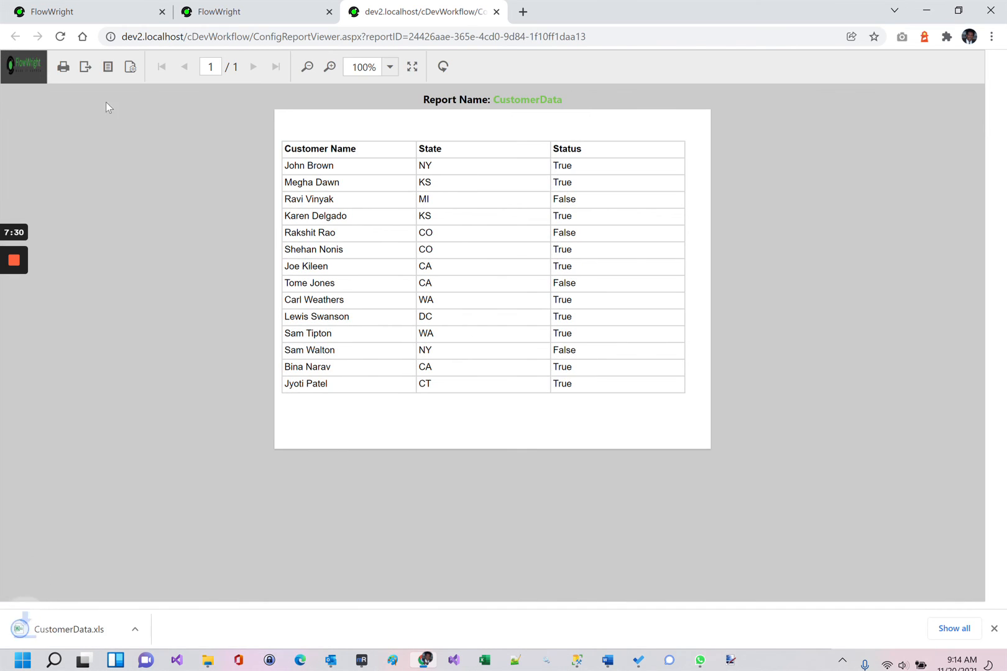
click(62, 635)
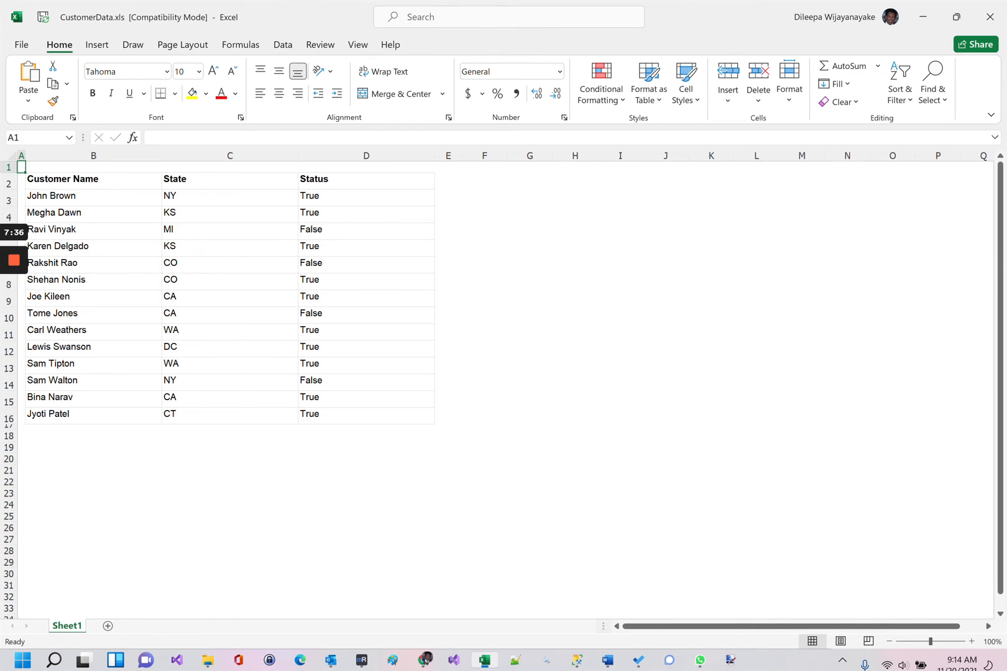
click(999, 10)
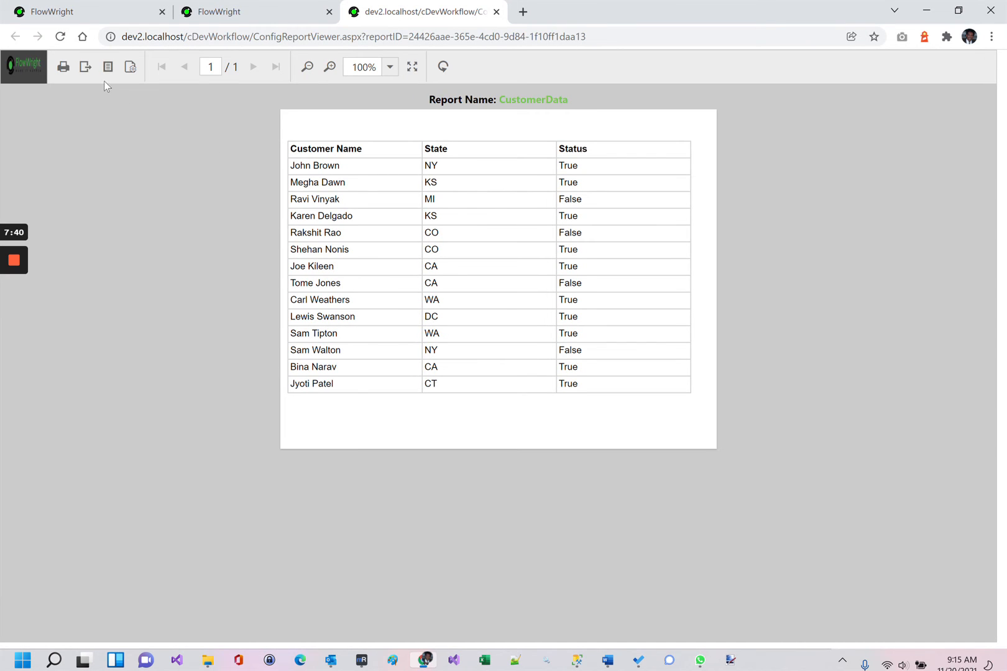
- Export the report to PDF and look through the pages of the resulting CustomerData.pdf file
click(85, 66)
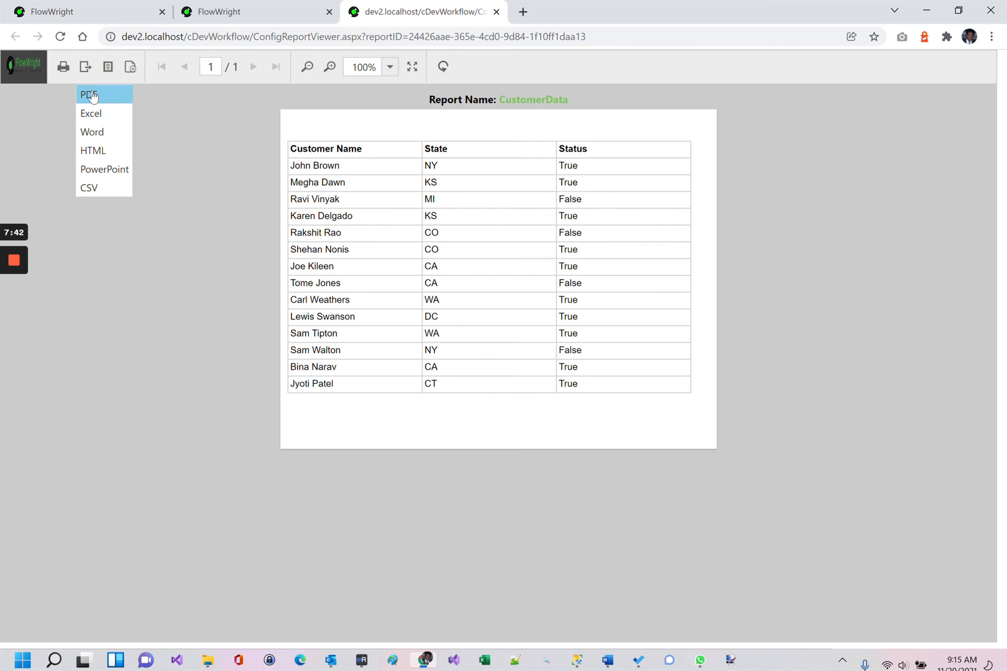
click(91, 95)
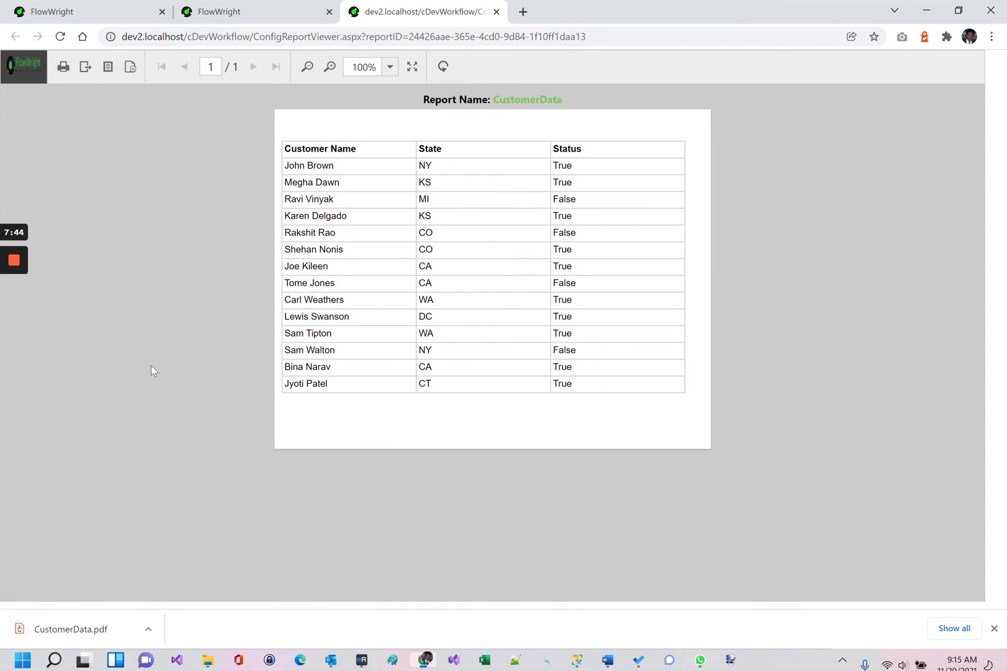
click(113, 629)
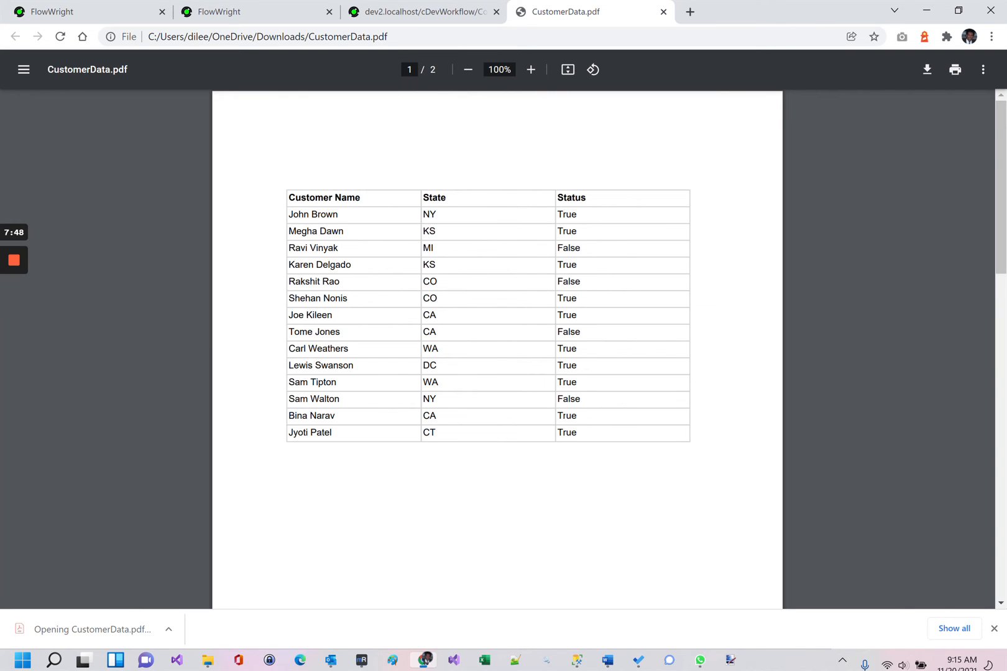
scroll(497, 348, down, 8)
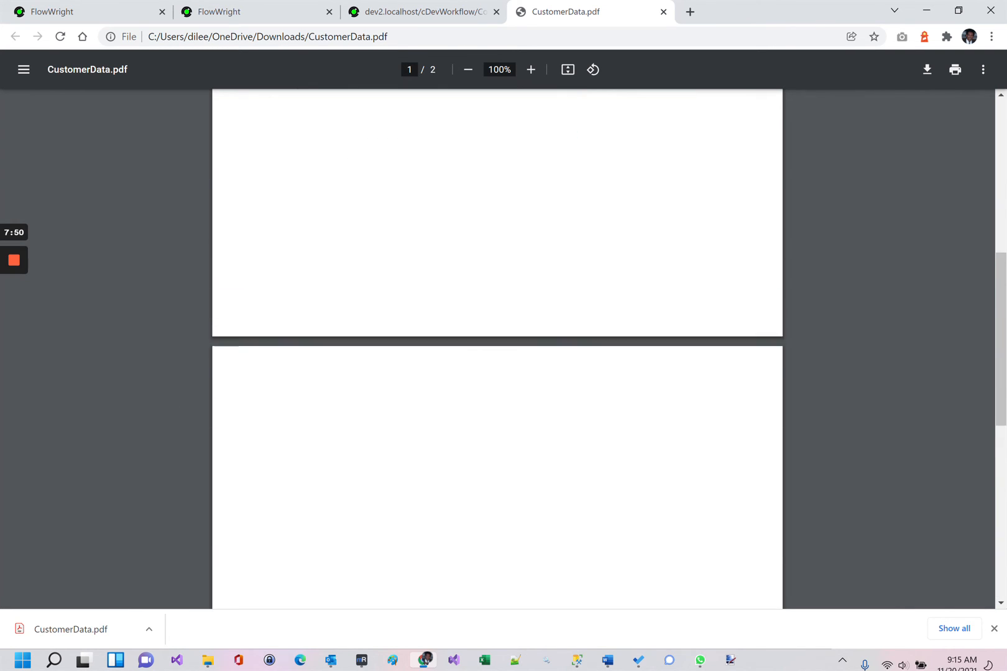
scroll(319, 169, up, 8)
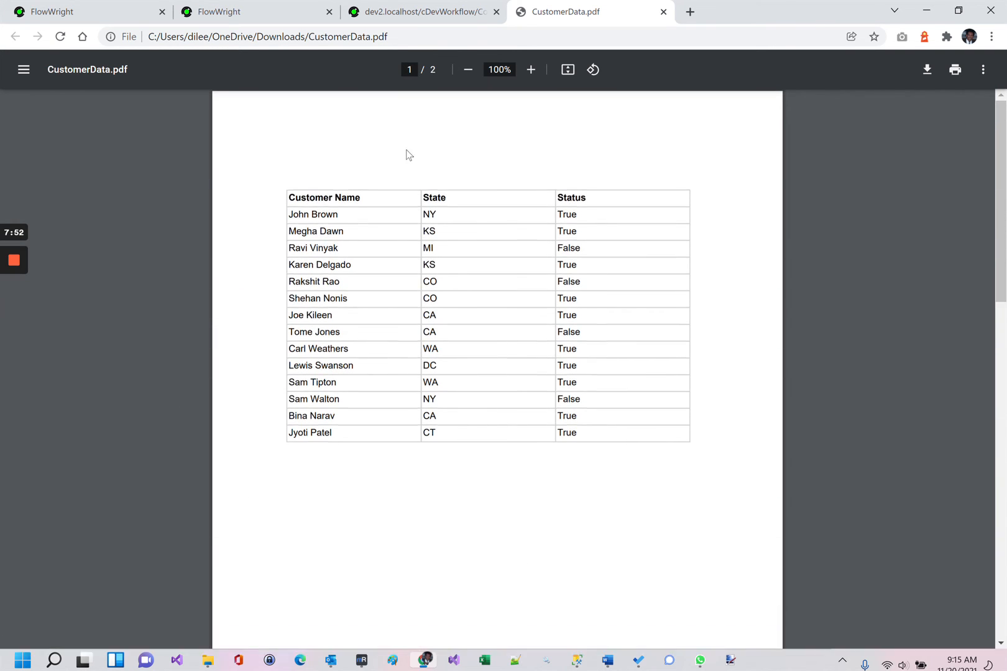
click(664, 11)
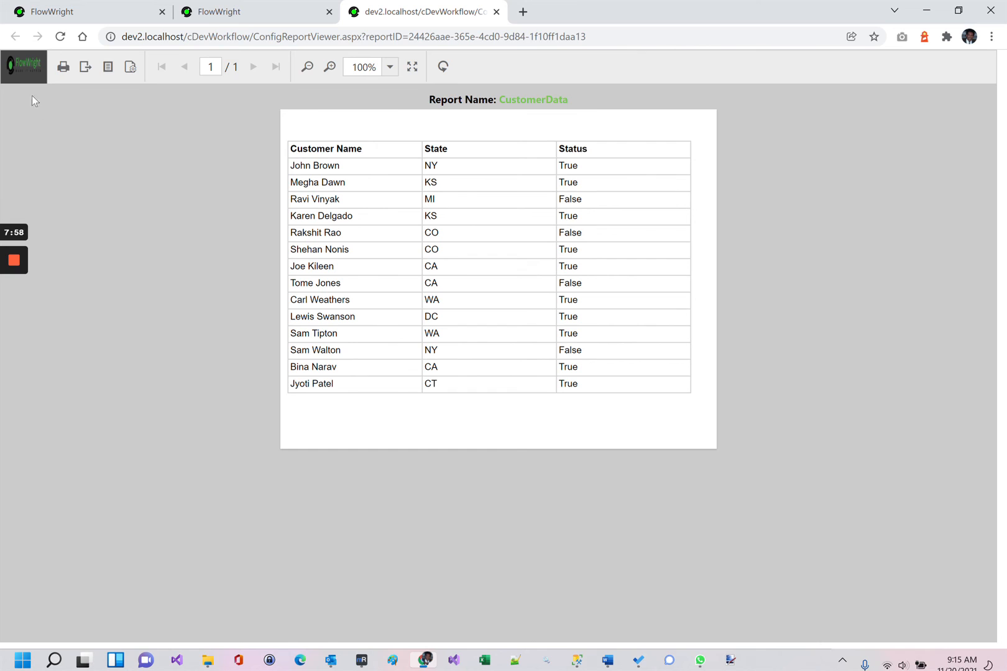
click(86, 66)
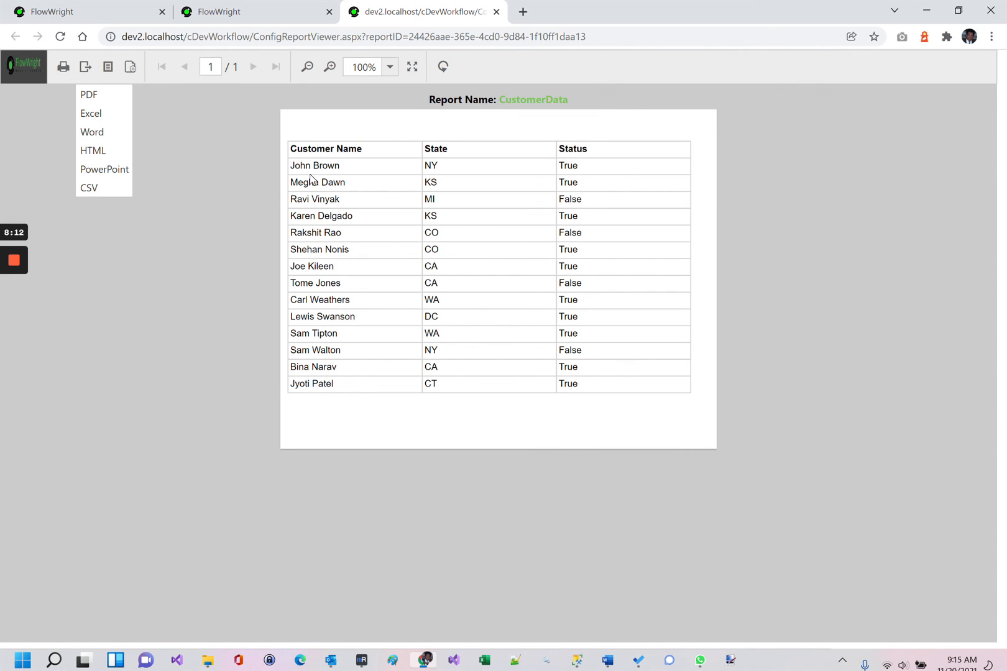
click(193, 335)
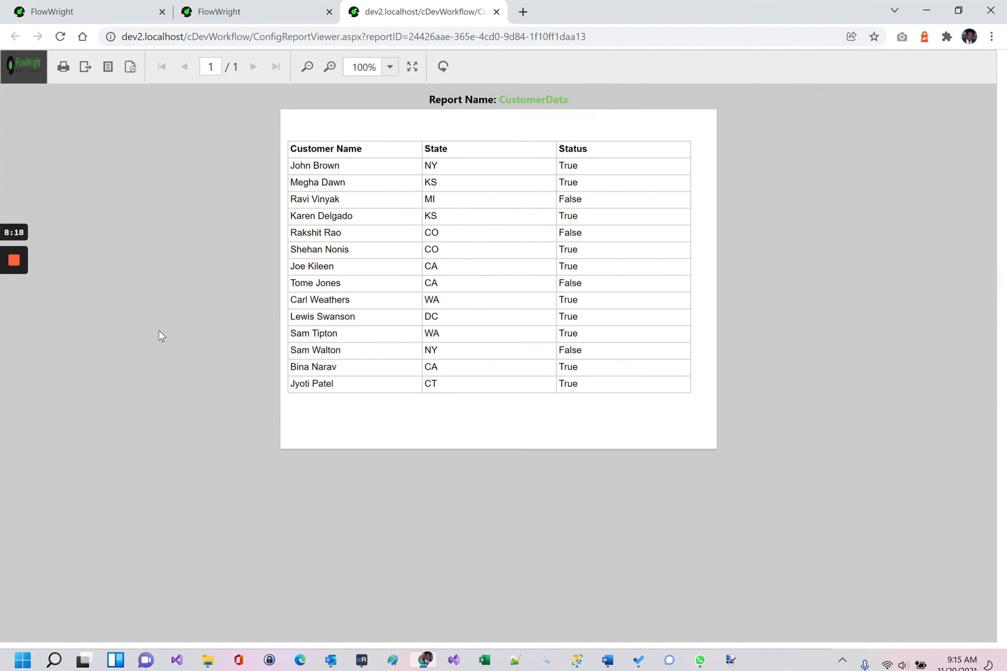
- Close the report viewer and open the EvalDecisions process definition in the process designer
click(496, 12)
mouse_move(63, 155)
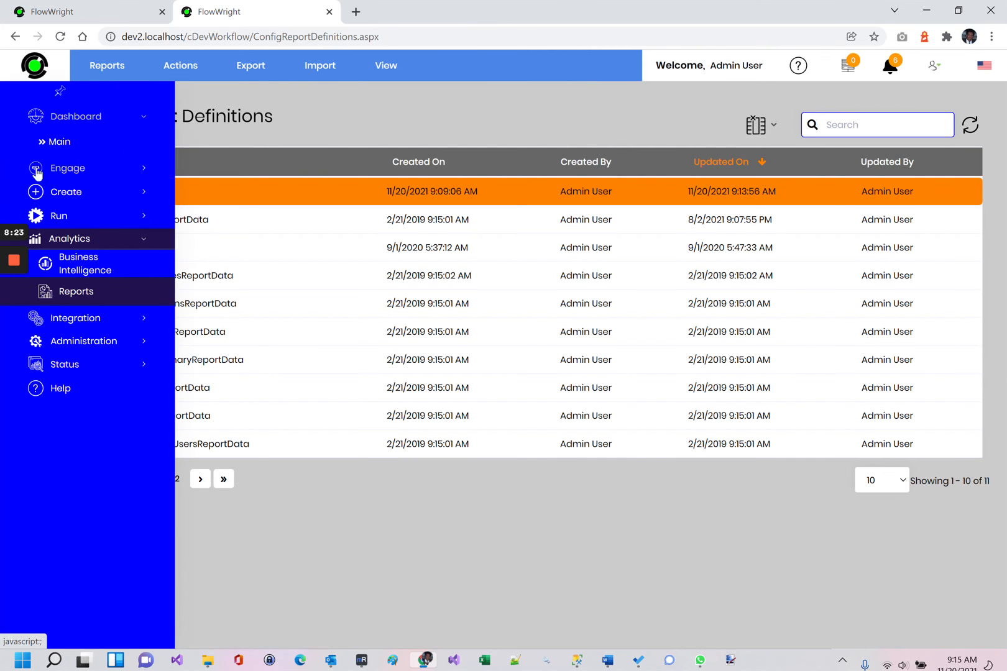
click(73, 197)
click(76, 195)
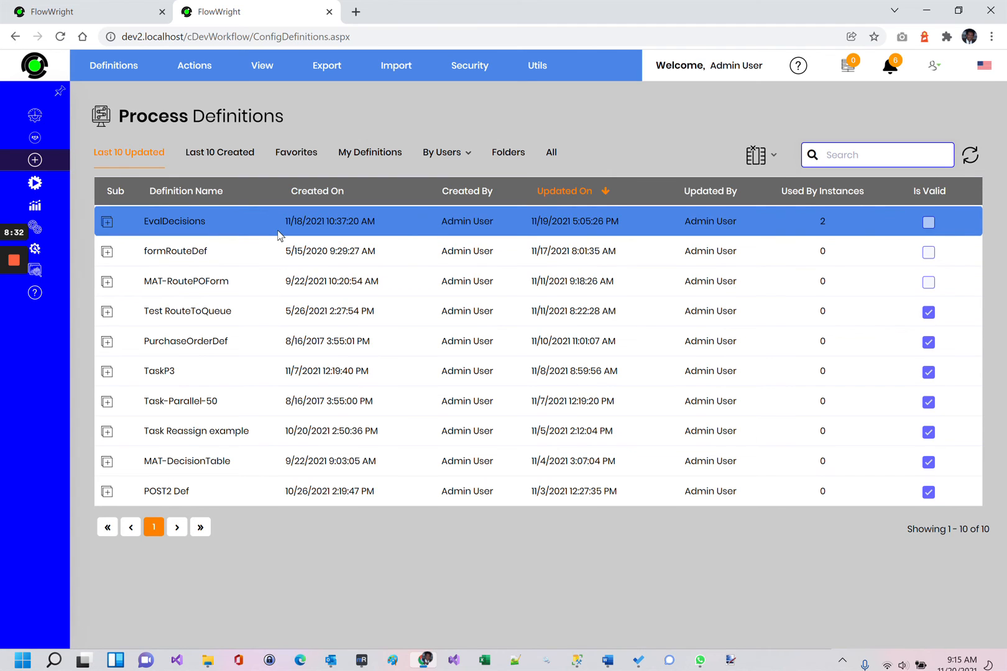
click(278, 231)
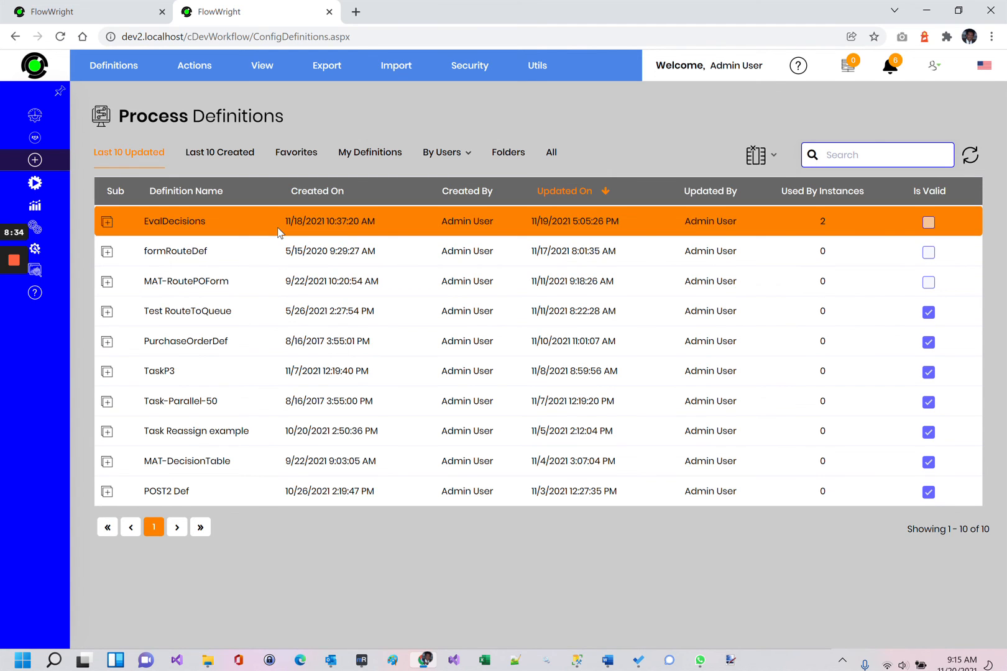
double_click(272, 229)
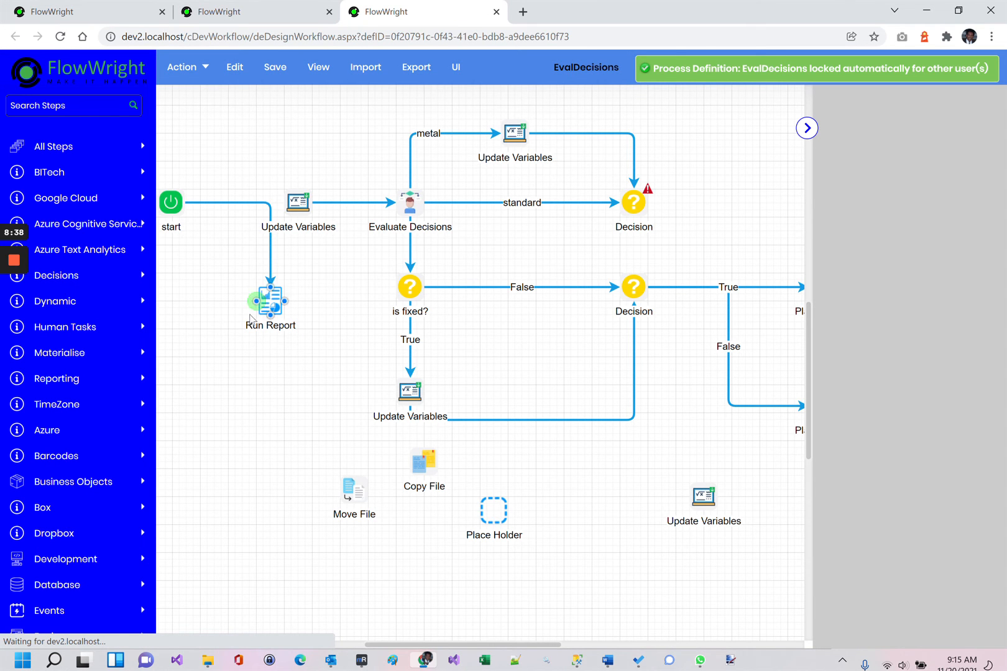
- Move the start and Run Report steps together into the empty diagram area, away from the Update Variables step
scroll(249, 358, left, 3)
scroll(248, 357, left, 6)
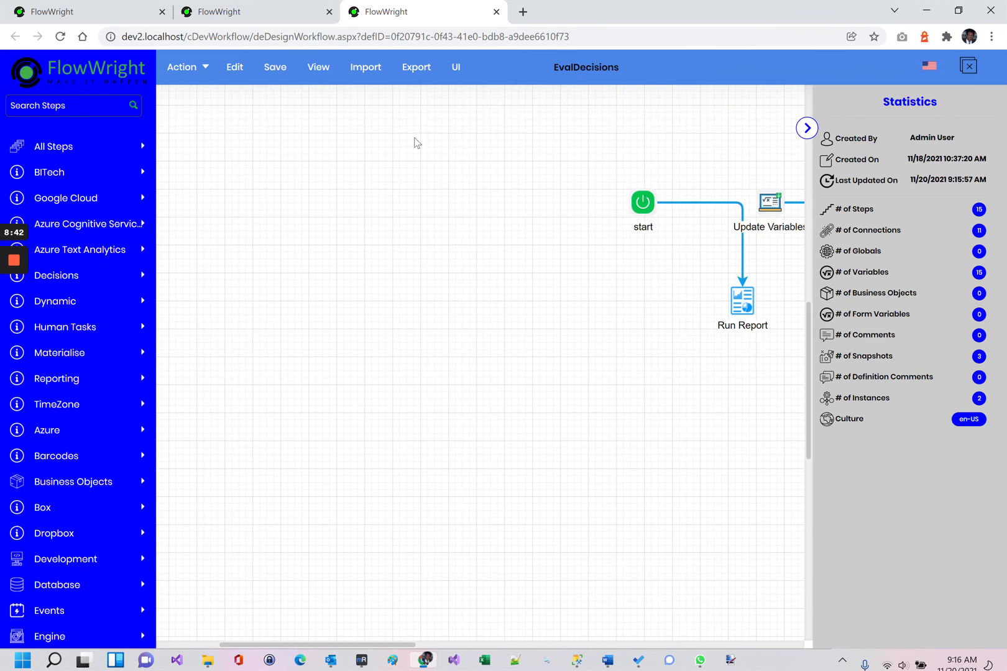
drag(576, 162, 750, 348)
drag(733, 297, 470, 286)
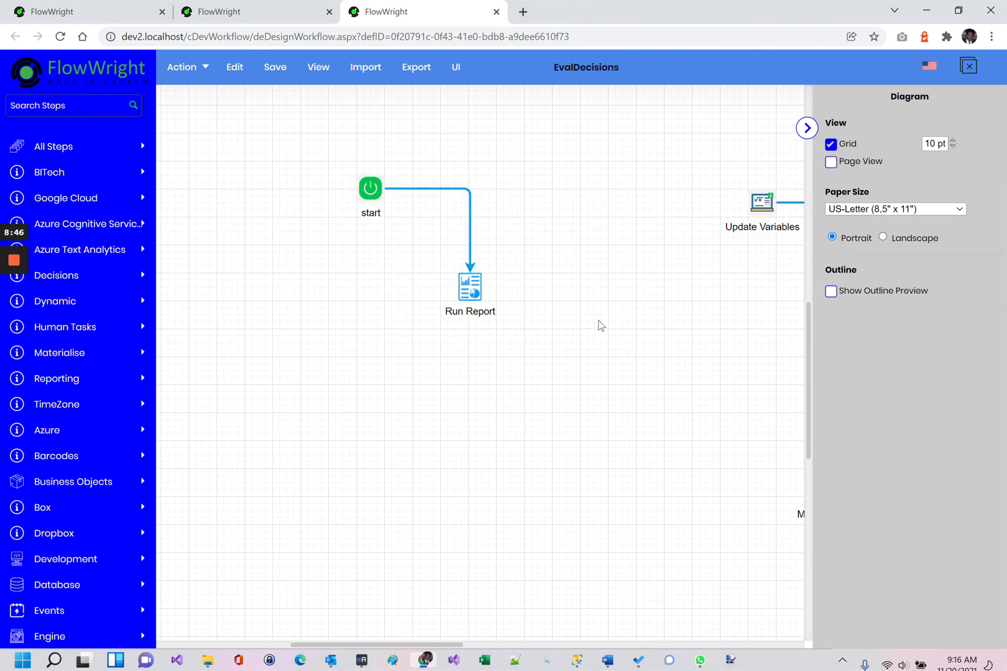
- Set the Run Report step's report definition to CustomerData
click(473, 282)
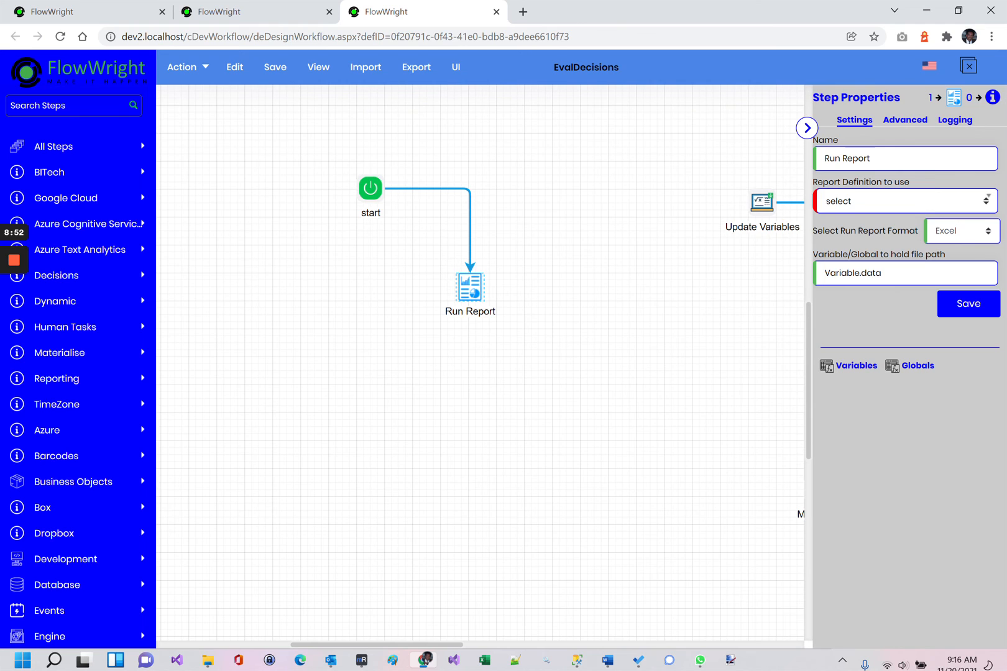
click(966, 205)
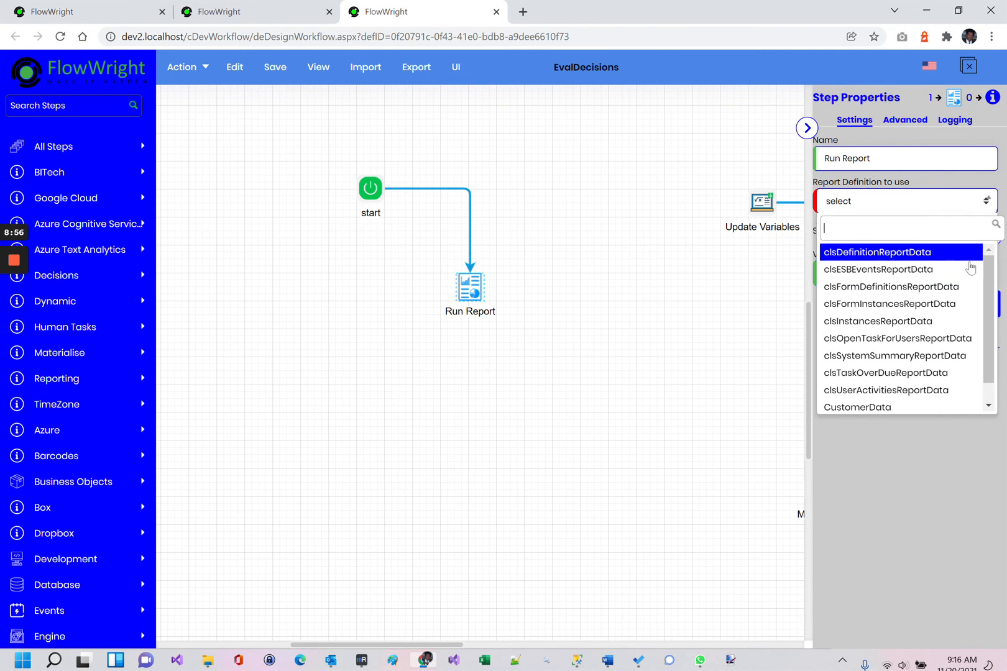
scroll(958, 348, down, 1)
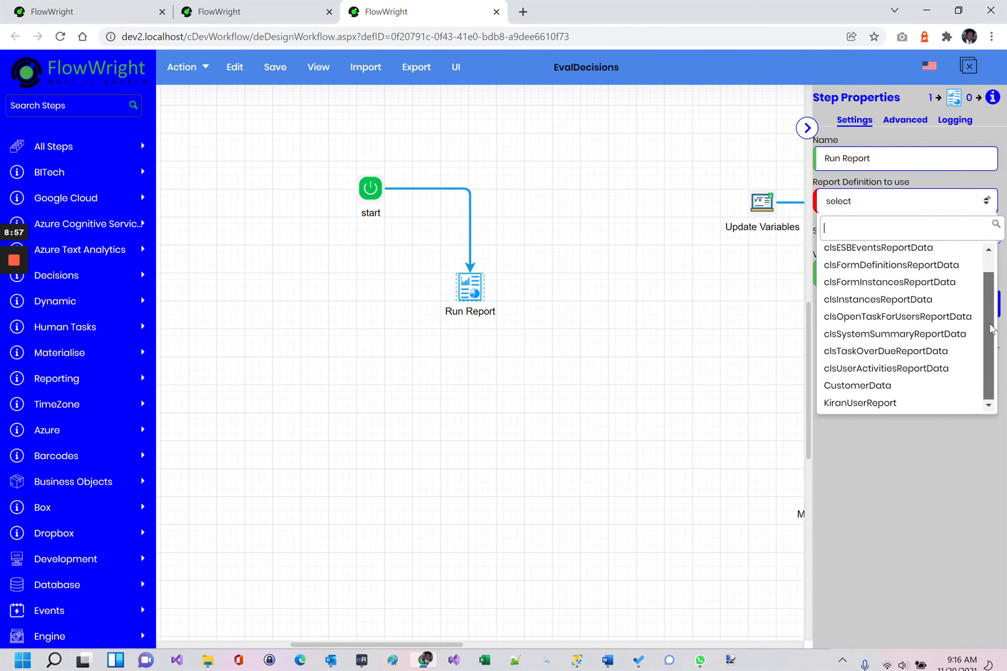
click(893, 386)
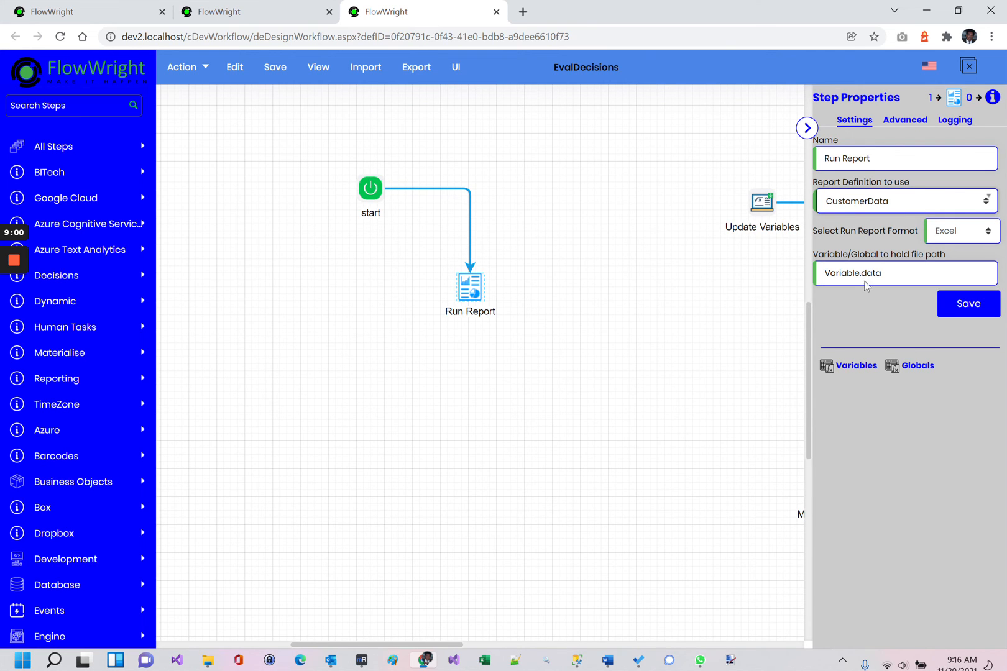
- Review the Run Report step's available output formats, file path variable and advanced report parameter configuration
click(980, 235)
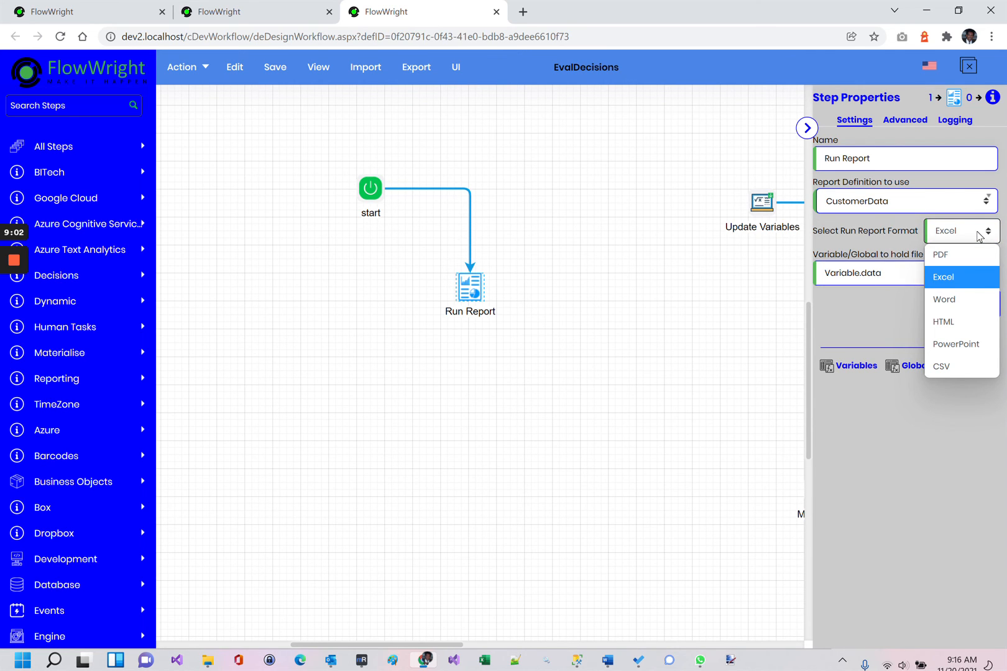
click(979, 235)
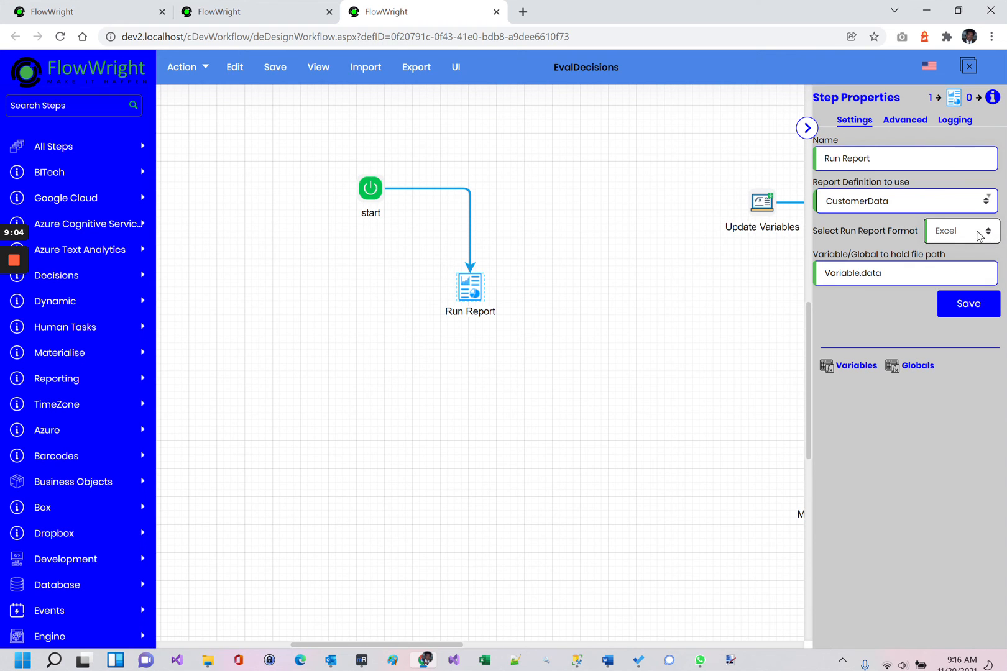
click(915, 264)
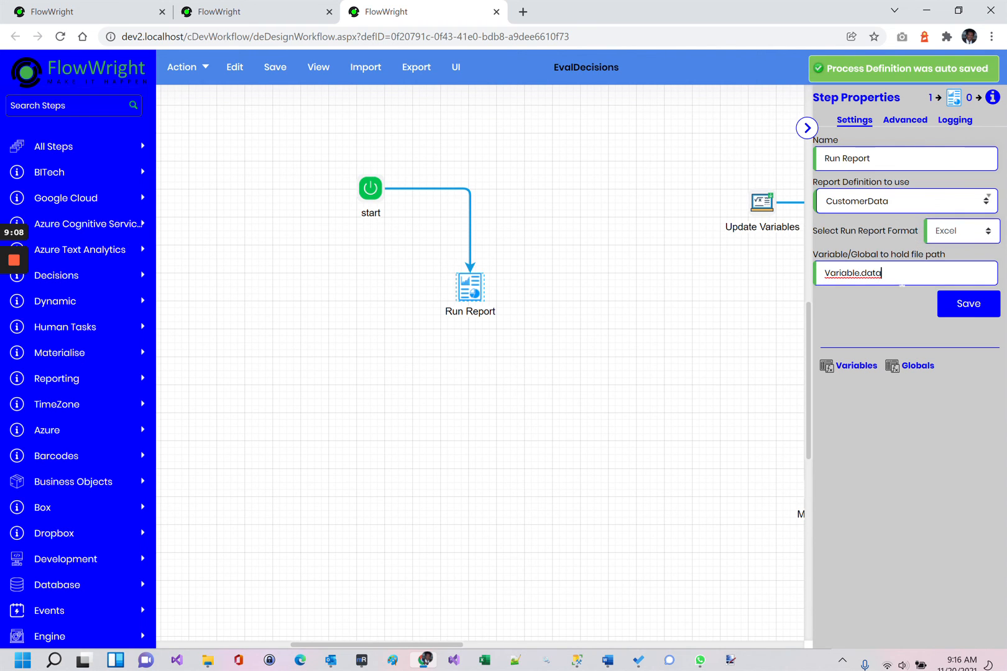
drag(880, 274, 810, 278)
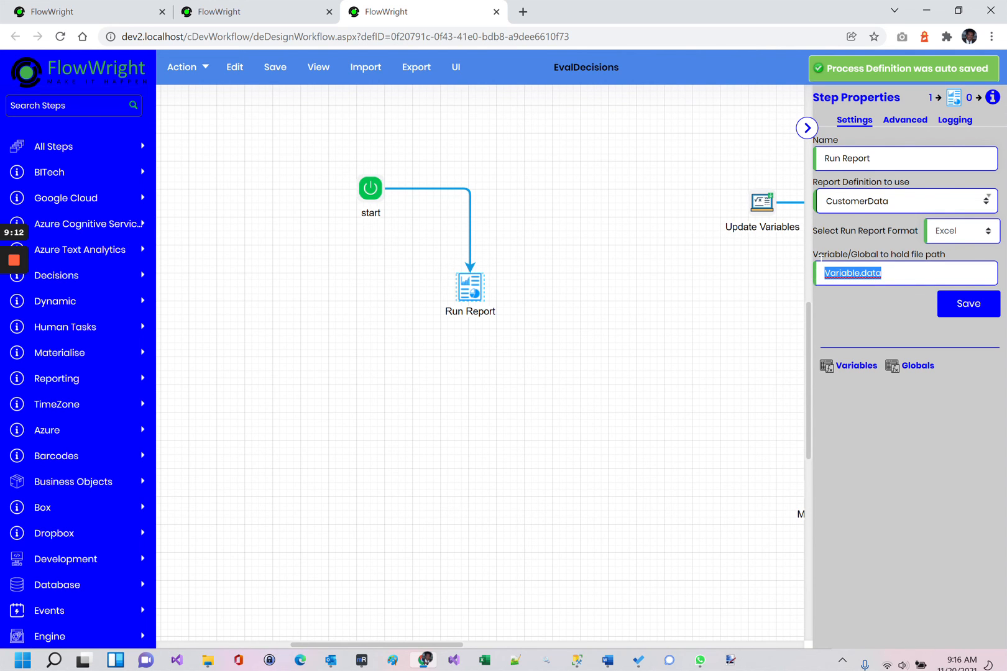
click(896, 128)
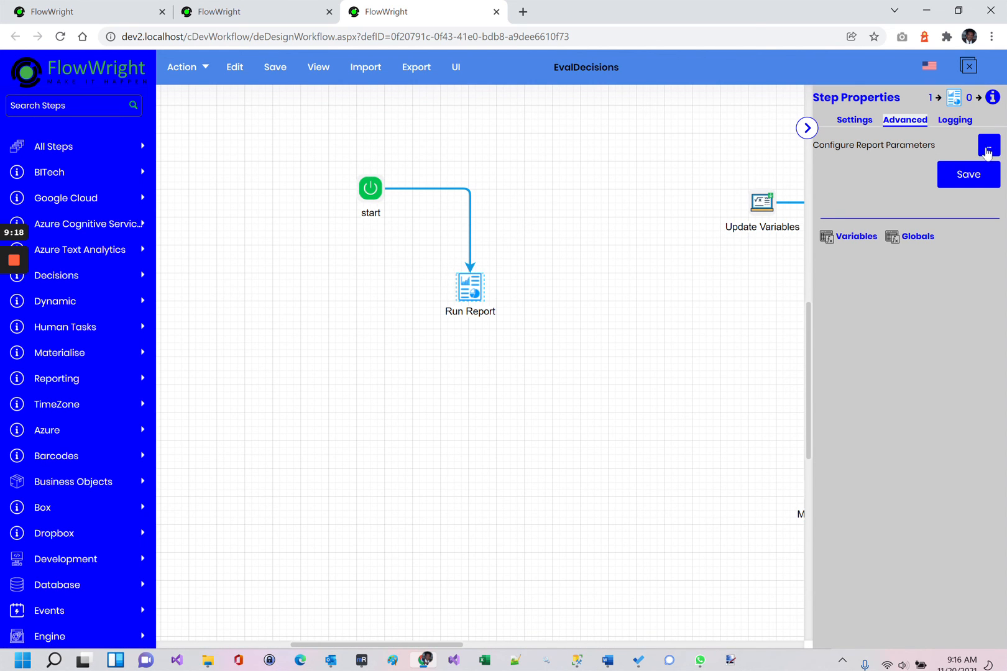
click(853, 122)
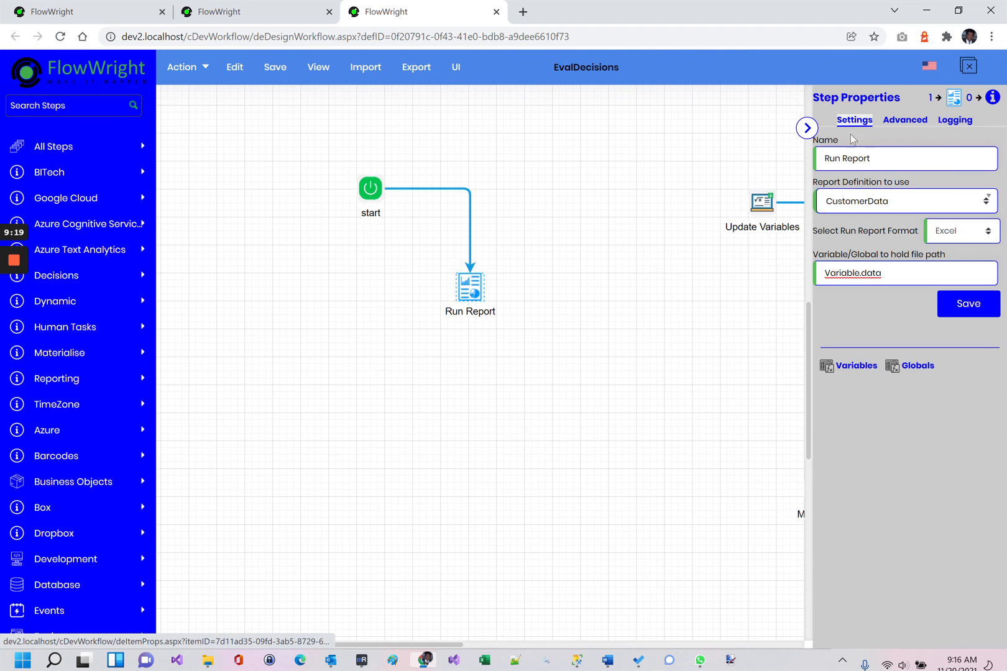
- Save the Run Report step's properties and the EvalDecisions process definition
click(964, 309)
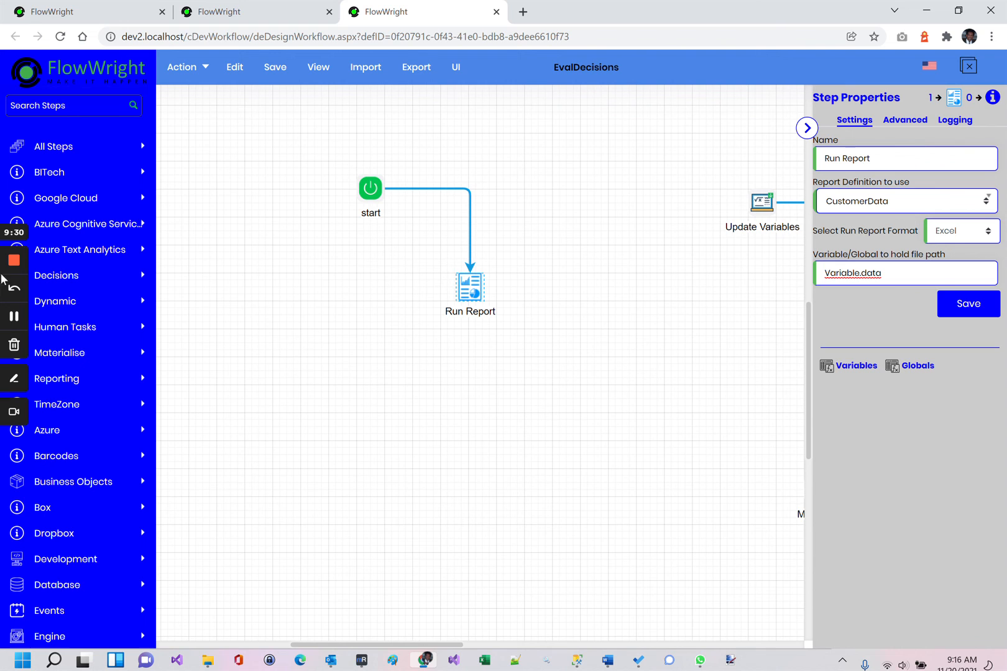
click(203, 65)
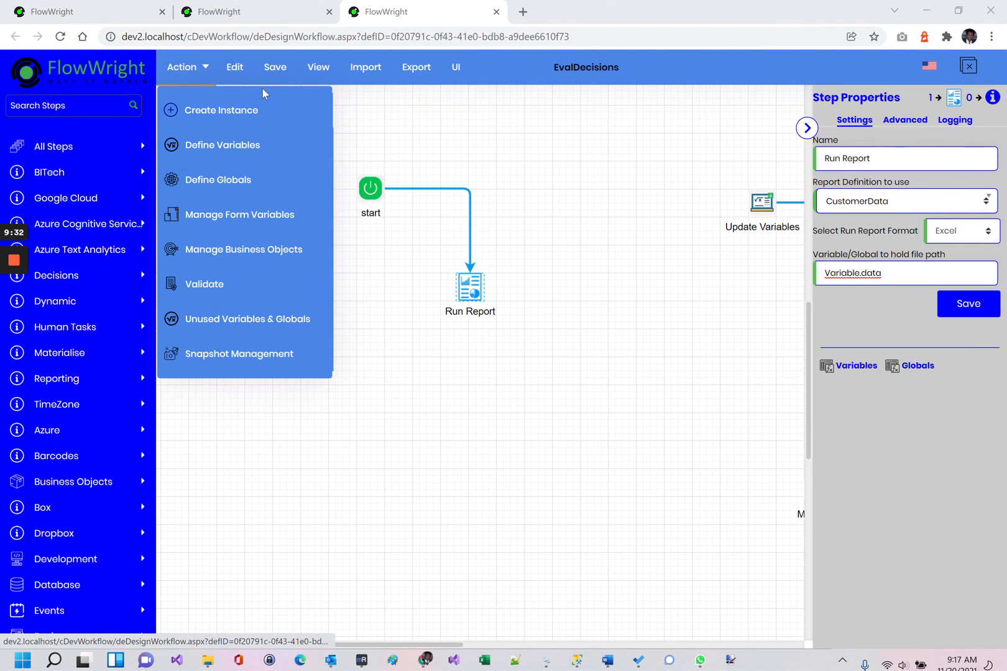
mouse_move(271, 76)
click(286, 109)
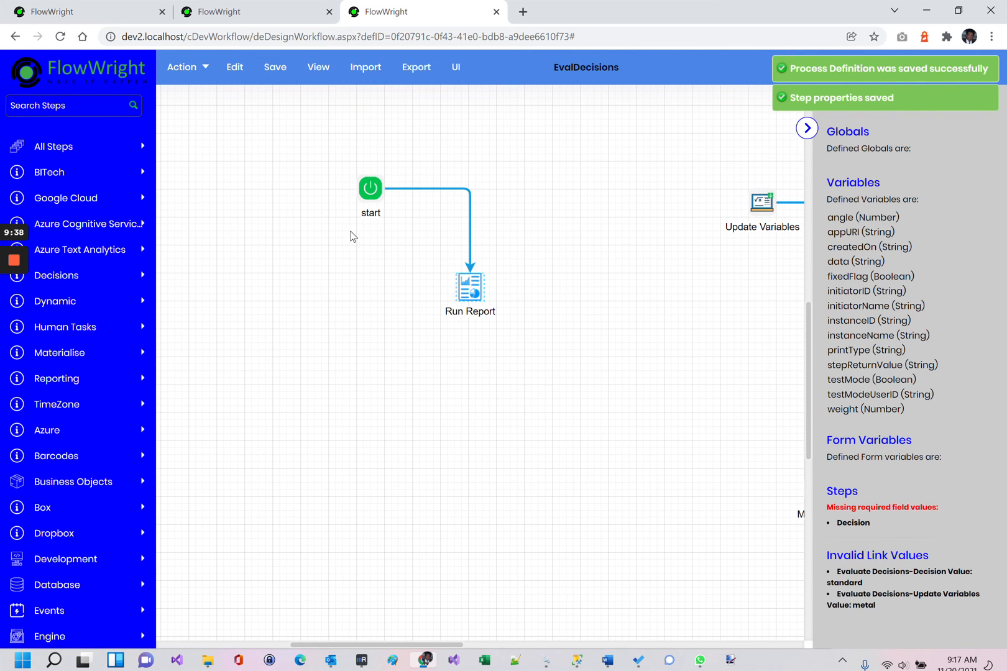
- Create and execute an instance of the EvalDecisions process named ReportGenerateInst
click(186, 67)
click(216, 123)
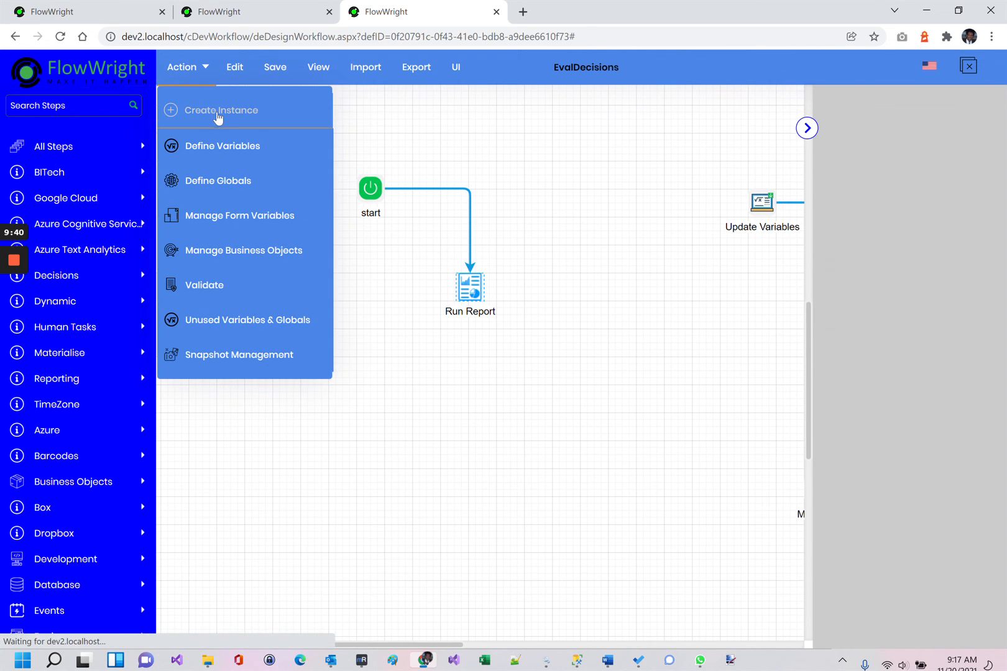
click(860, 196)
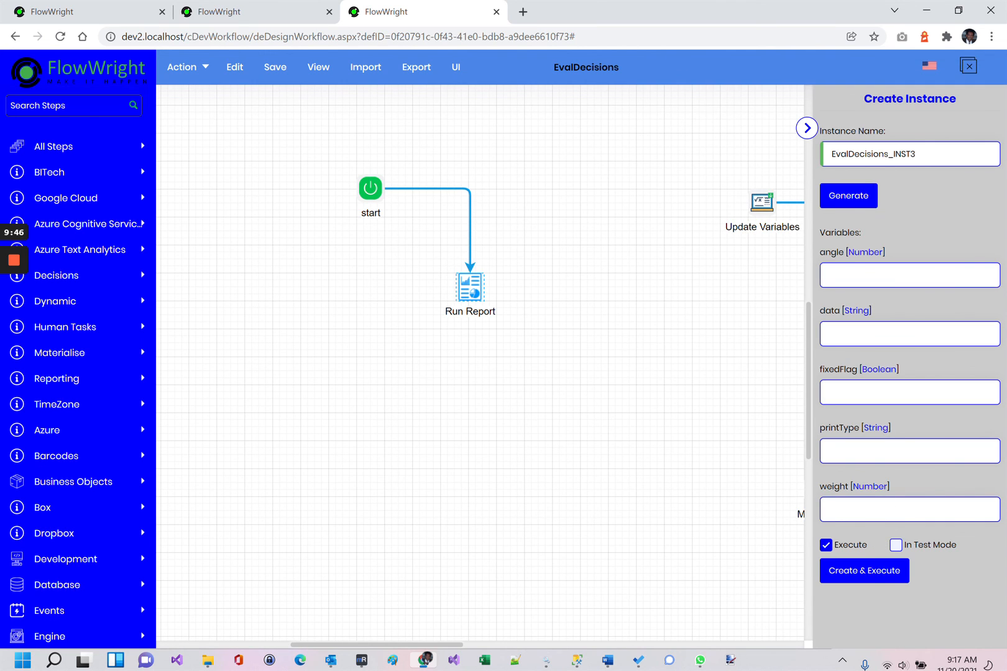
drag(913, 154, 776, 148)
text(Rep)
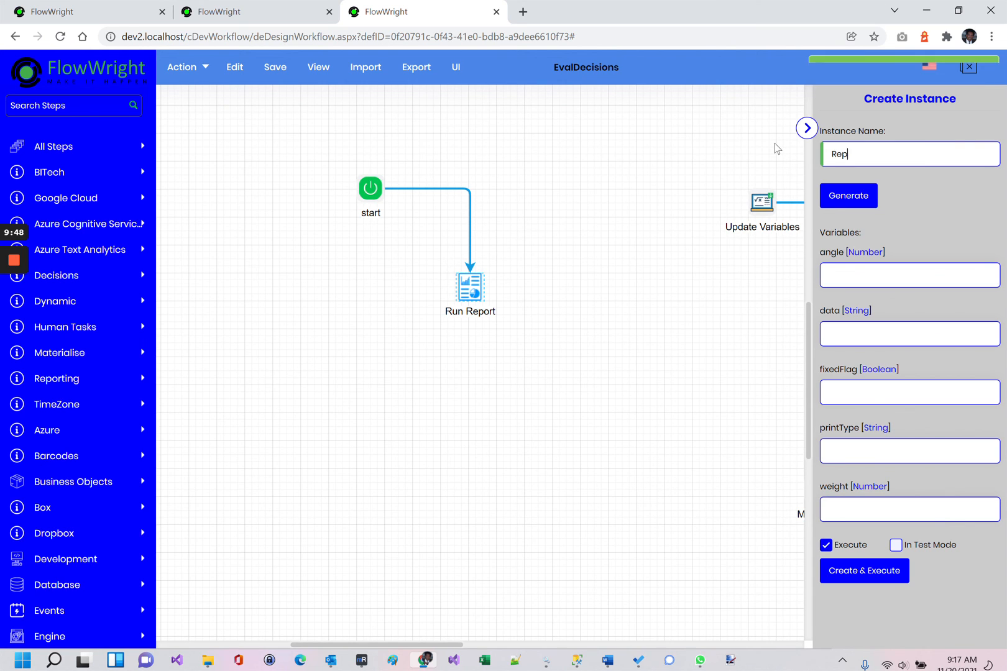
text(ortGenerateInst)
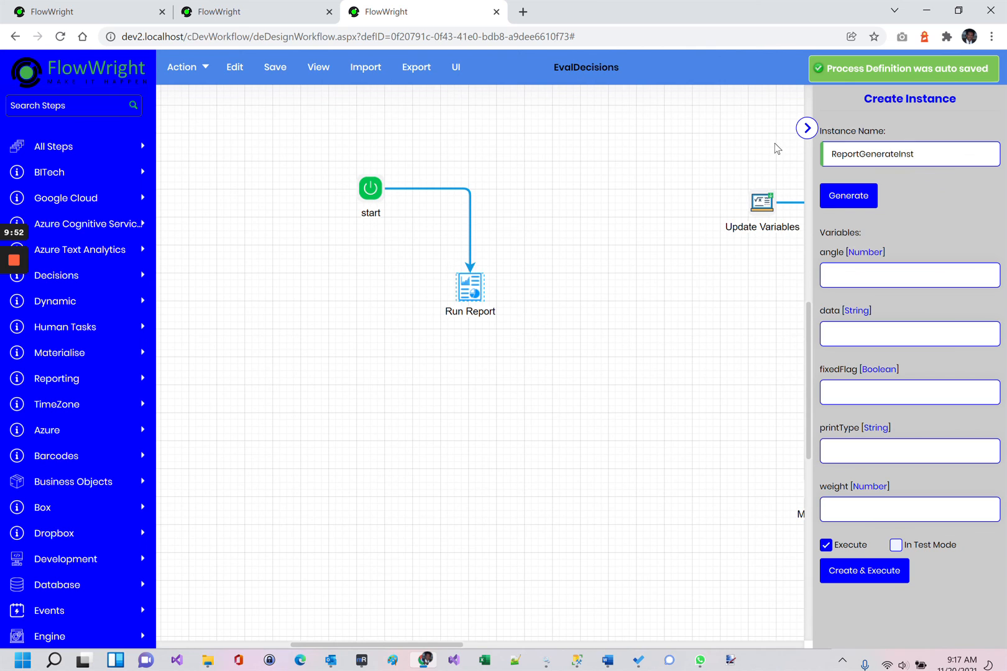
click(877, 579)
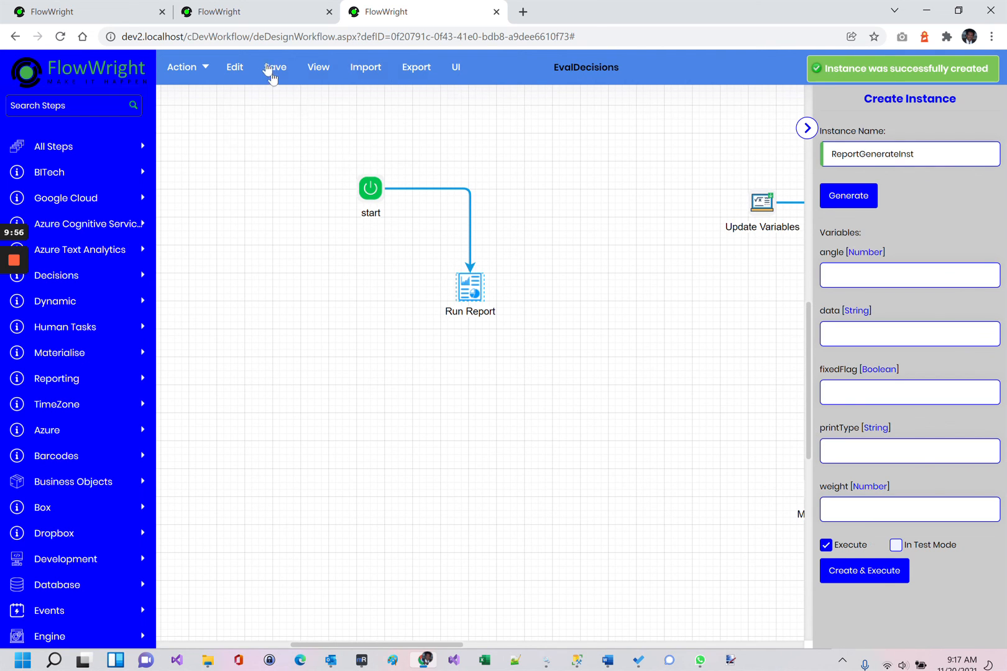
- Open the process instances list and view the rendered diagram of the ReportGenerateInst instance
click(97, 6)
mouse_move(29, 321)
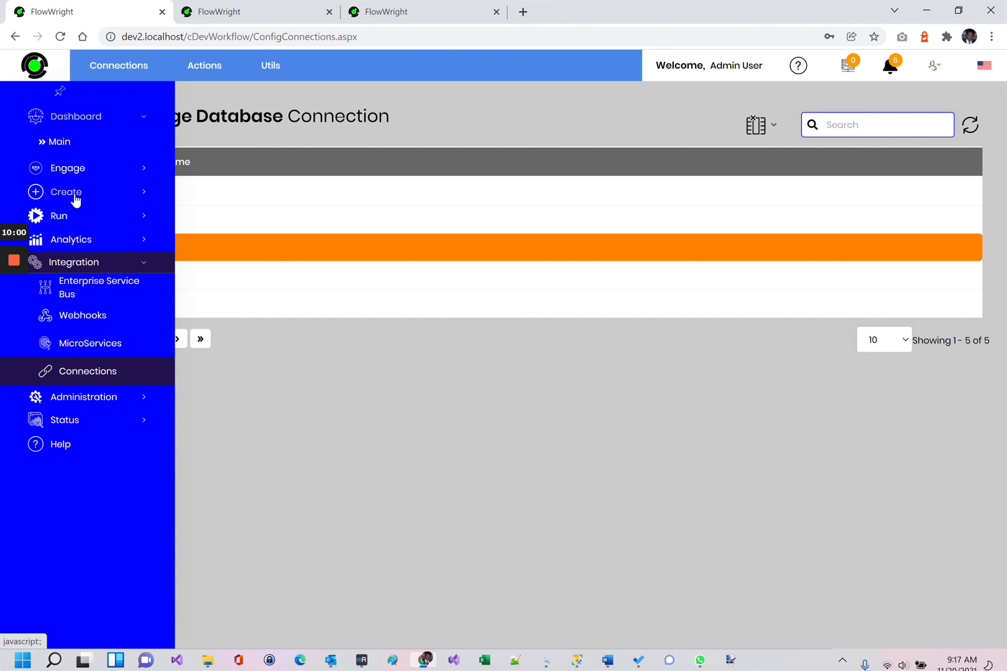
click(68, 219)
click(91, 222)
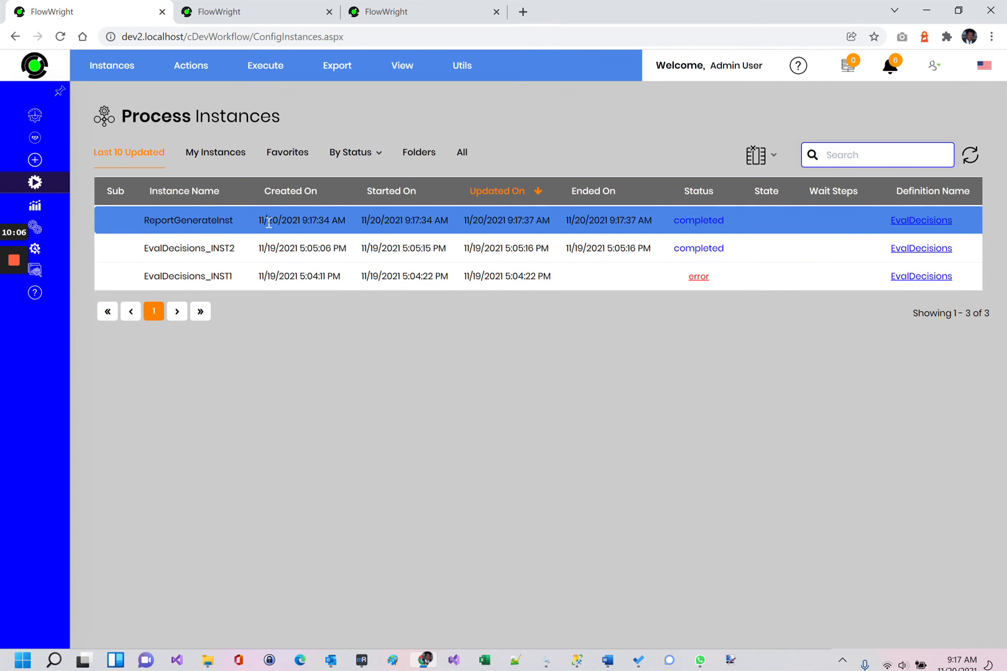
double_click(266, 221)
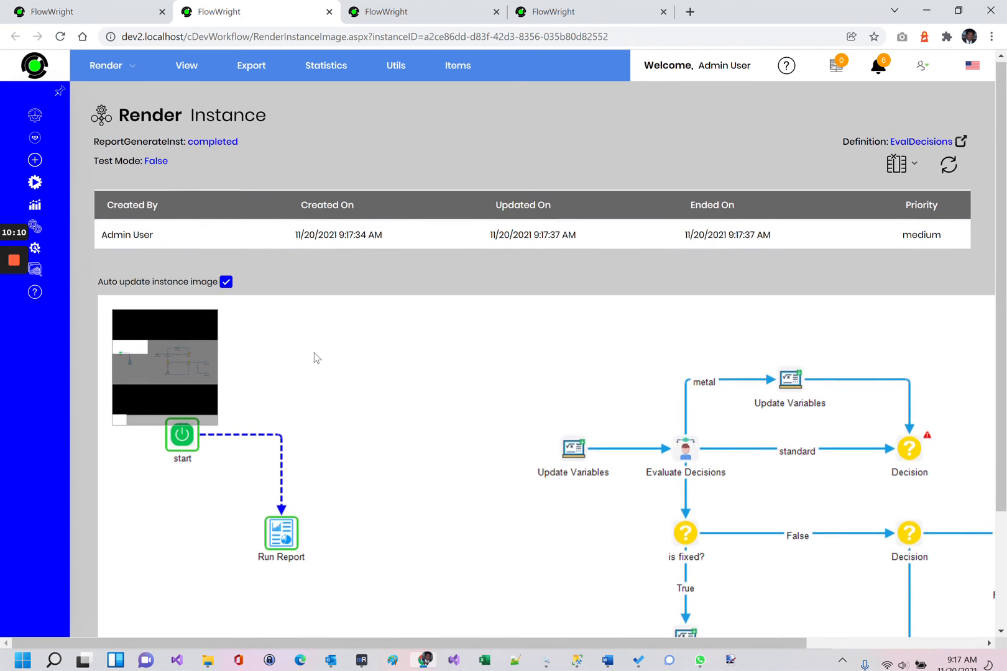
- View the executed Run Report step's properties in the ReportGenerateInst instance, including the generated file path
scroll(313, 356, down, 2)
click(283, 439)
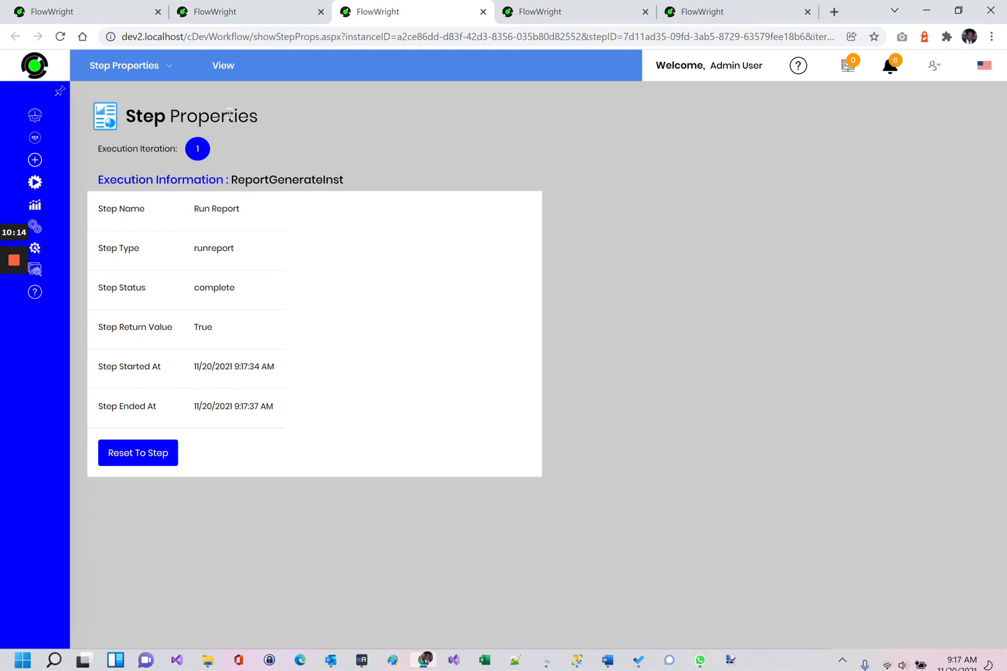
click(227, 63)
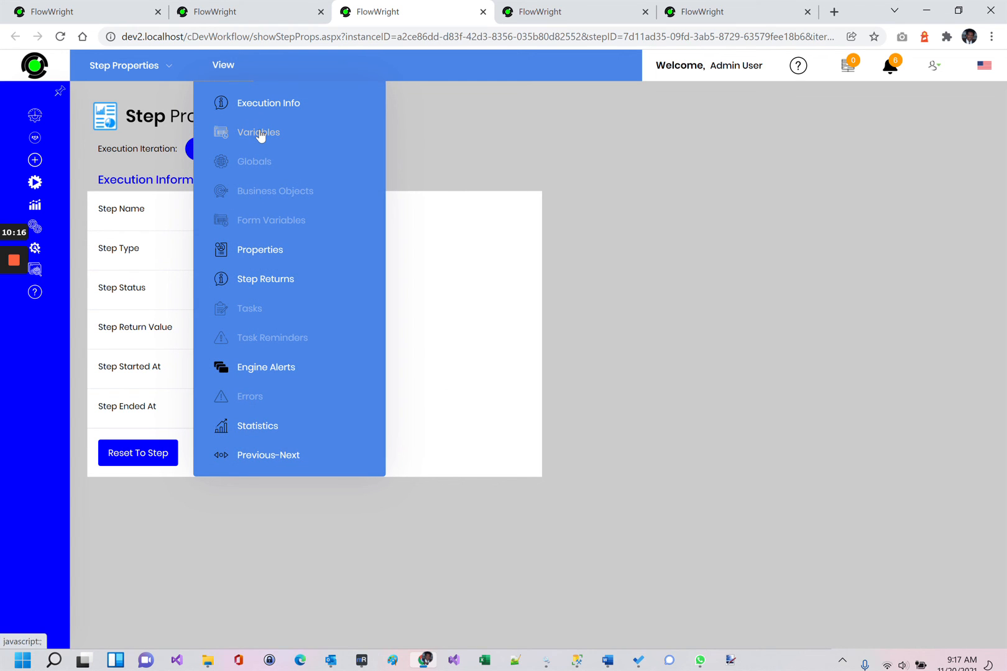
click(265, 255)
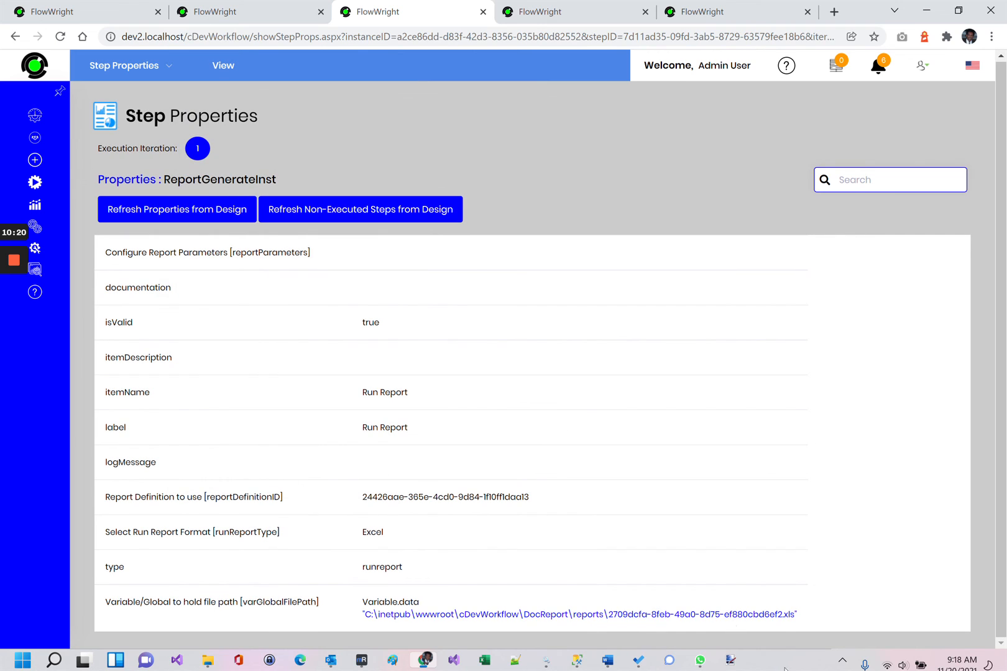